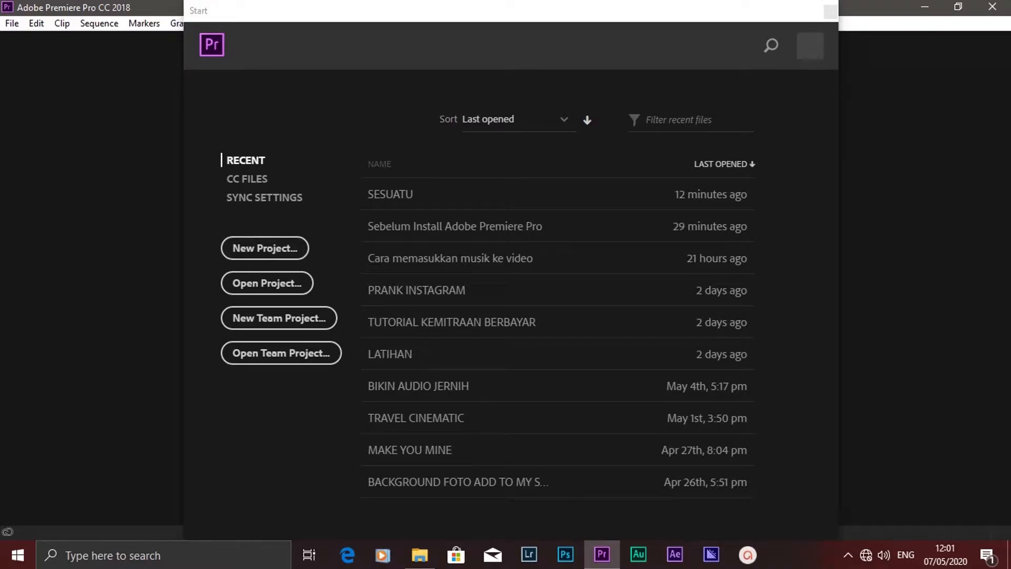
Step: Start a new project and name it SESUATU
click(264, 248)
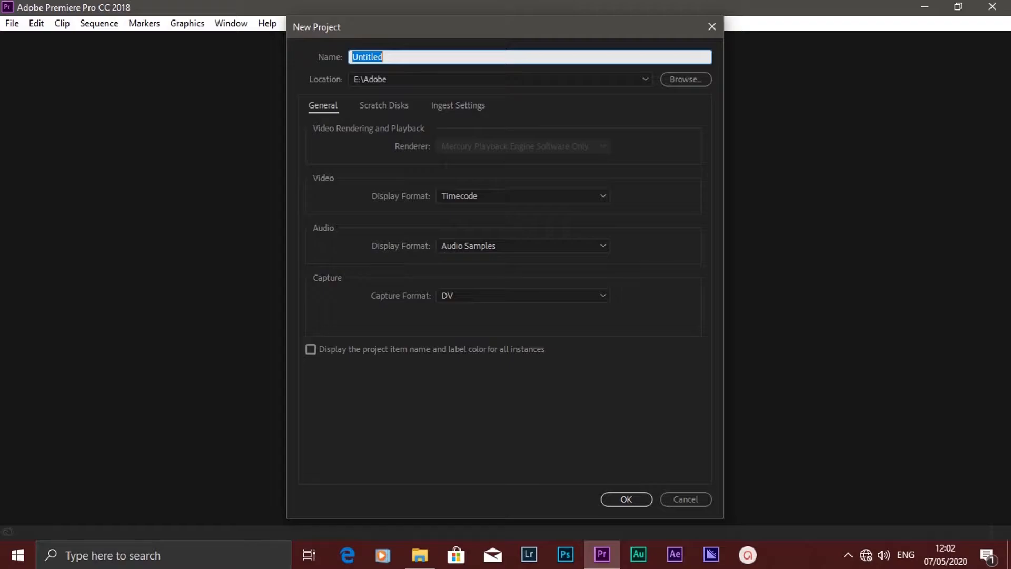
text(SESUATU)
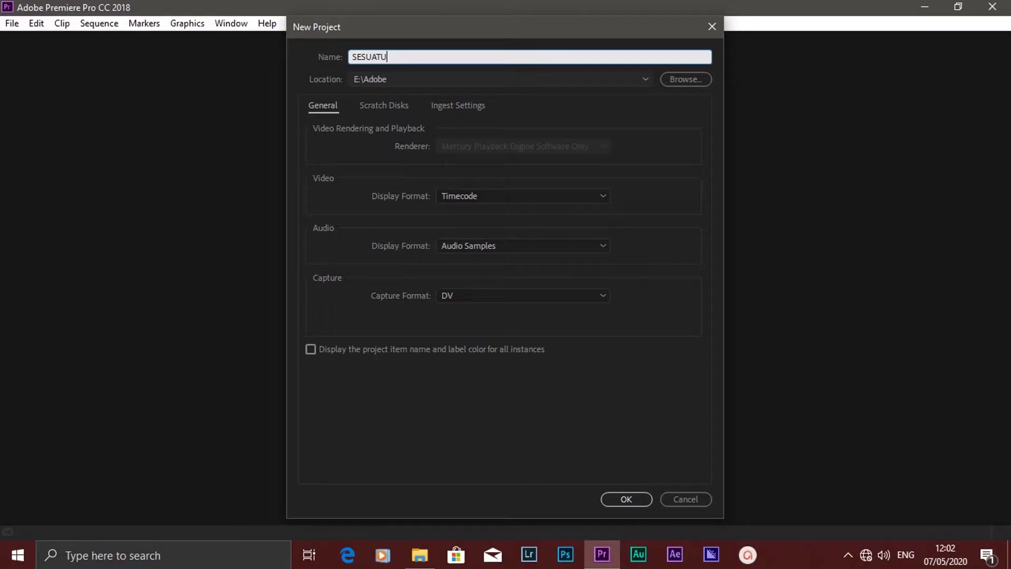
click(644, 79)
click(645, 79)
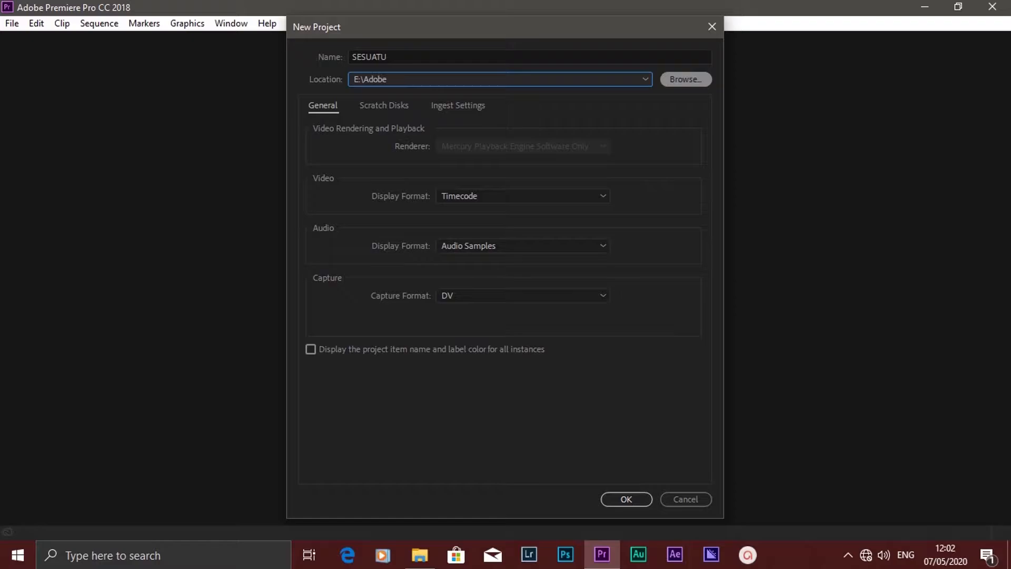
click(686, 79)
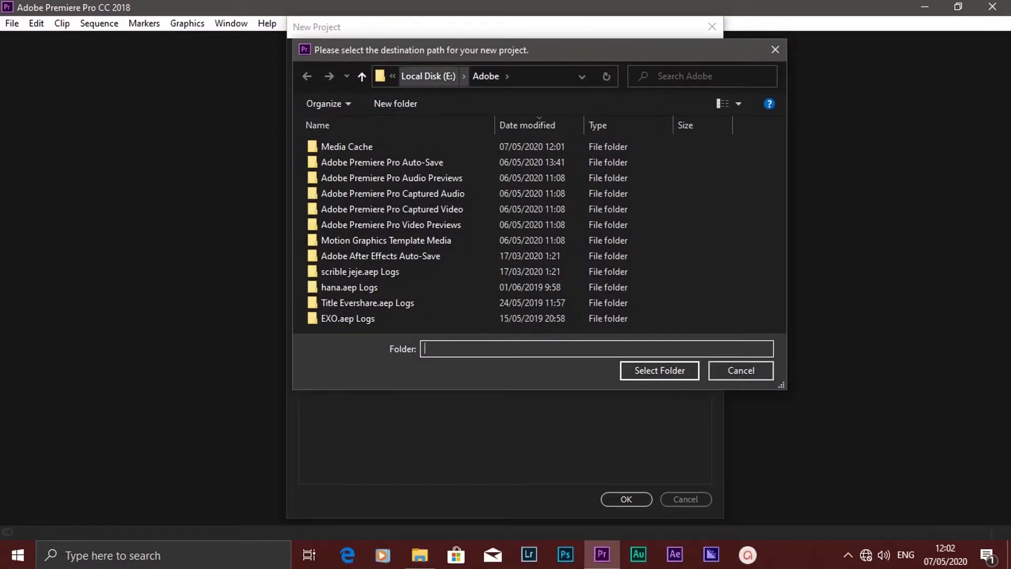
click(427, 76)
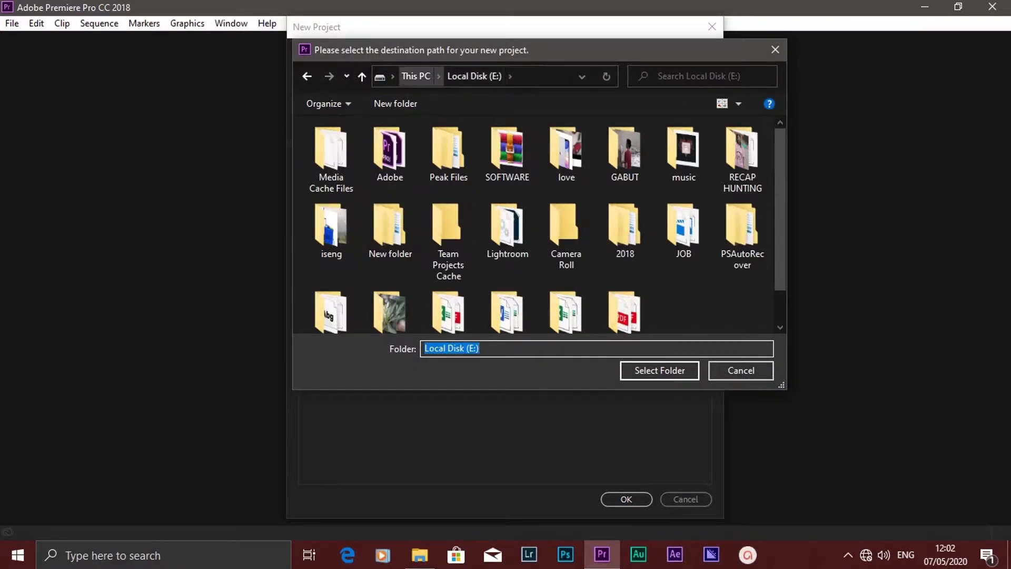
click(416, 77)
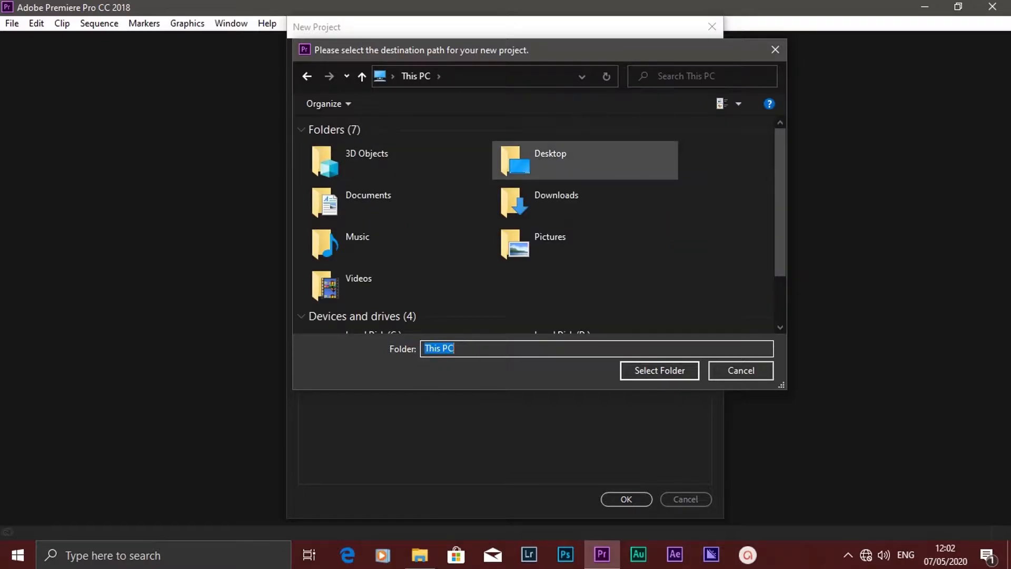
scroll(548, 185, down, 2)
click(741, 370)
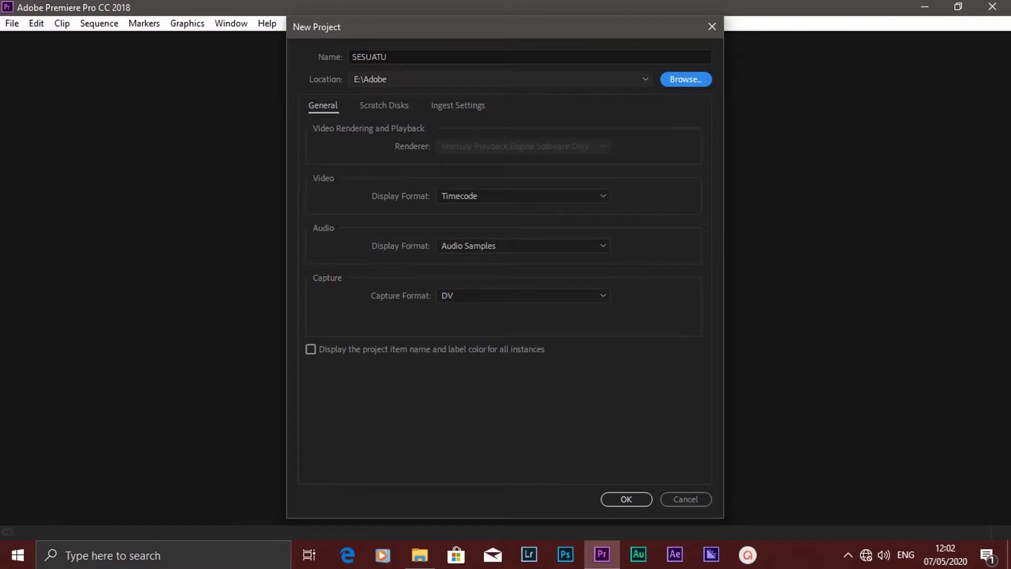
Step: Look over the scratch disk and general settings and create the SESUATU project in E:\Adobe
click(384, 105)
click(323, 105)
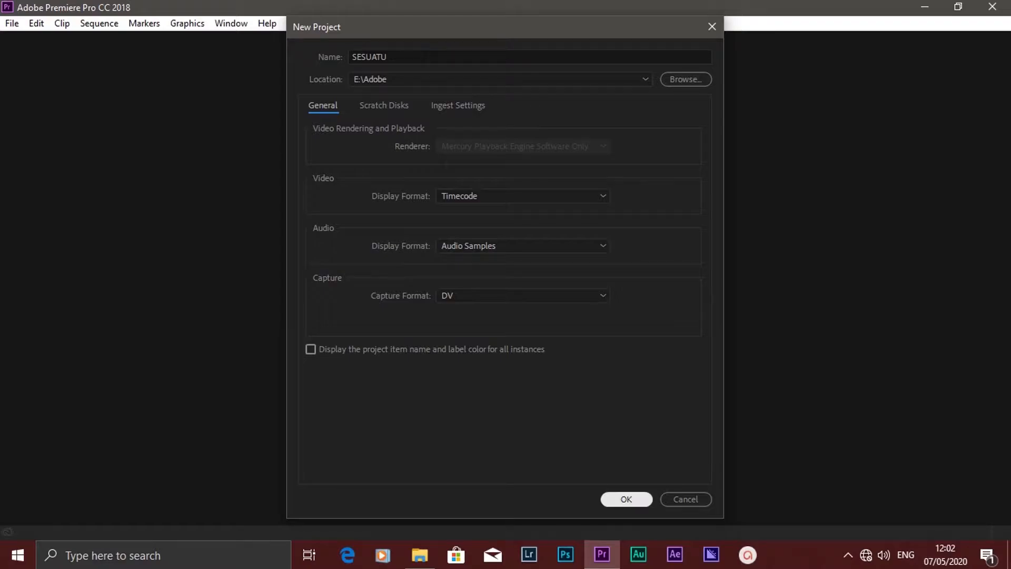
click(626, 499)
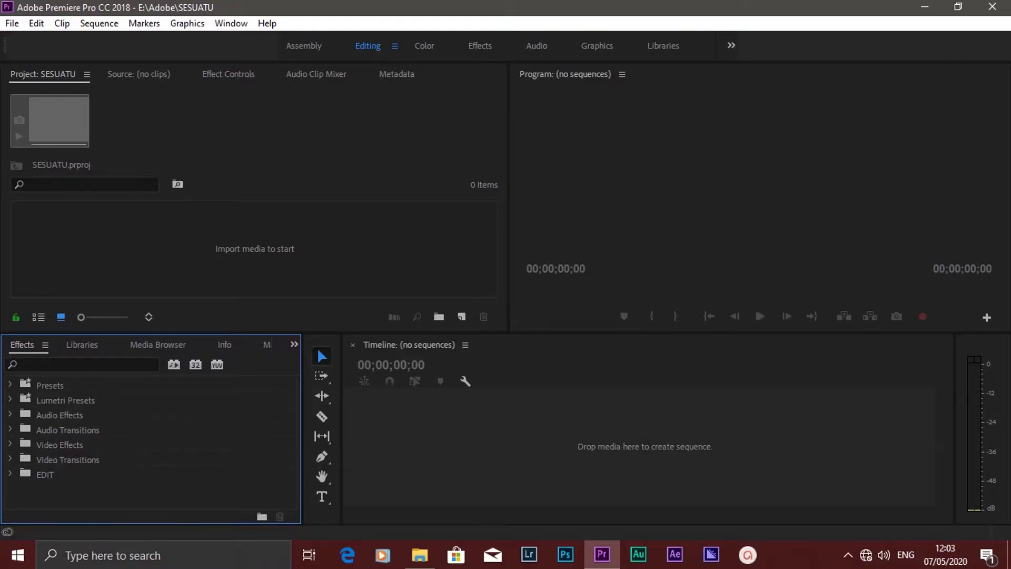
Step: Start a new sequence in the project and name it VIDEO
click(11, 23)
click(12, 24)
click(11, 23)
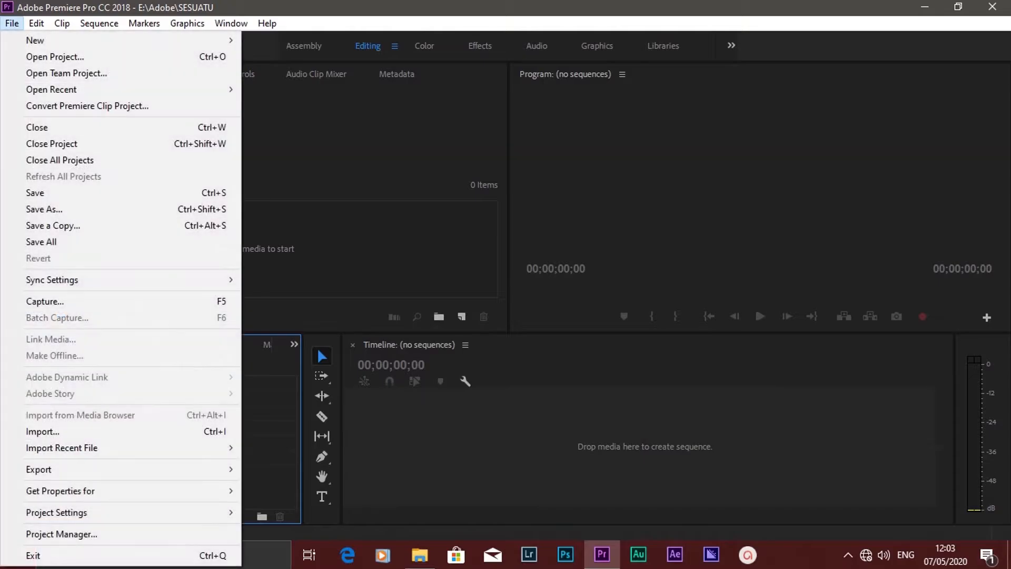
mouse_move(35, 40)
click(284, 73)
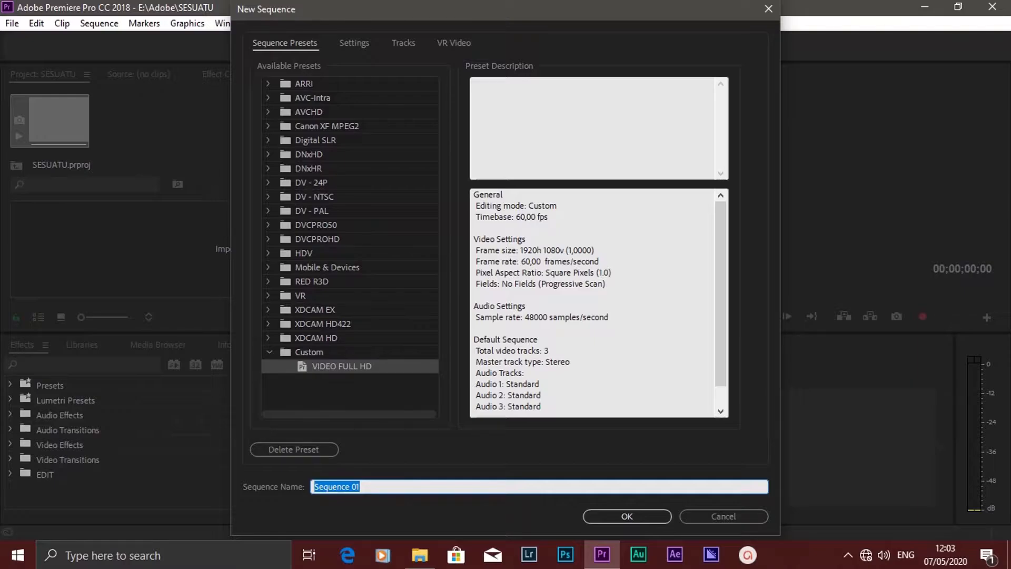
text(VIDEO)
Step: Examine the editing modes available in the new sequence's settings
click(355, 43)
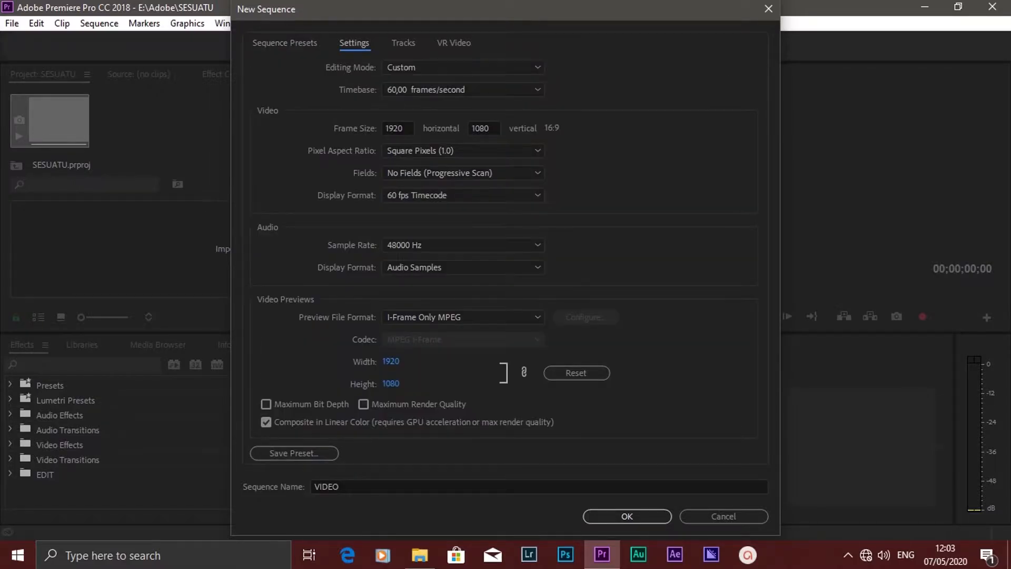
click(463, 67)
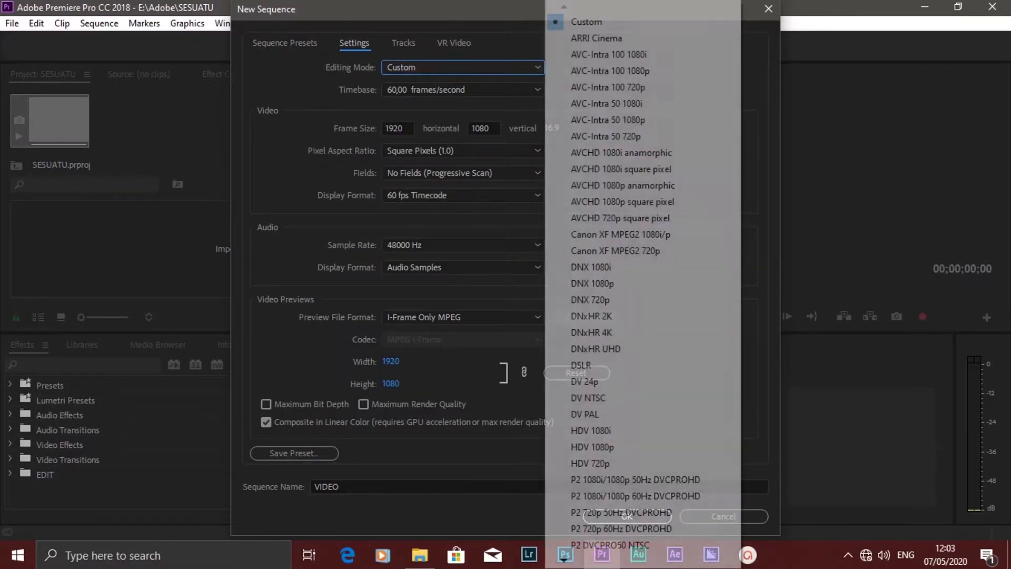
click(463, 68)
click(463, 67)
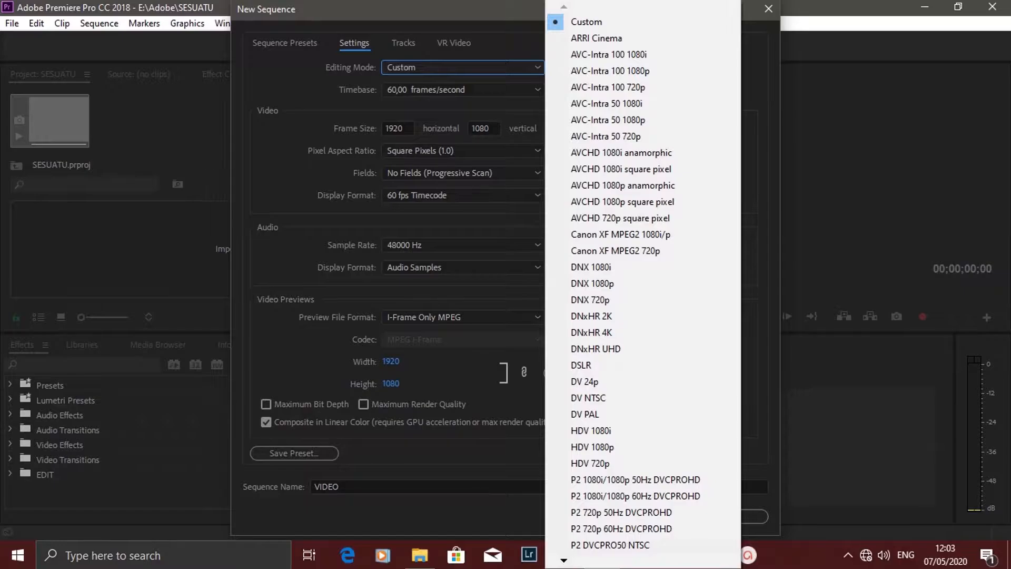
click(463, 67)
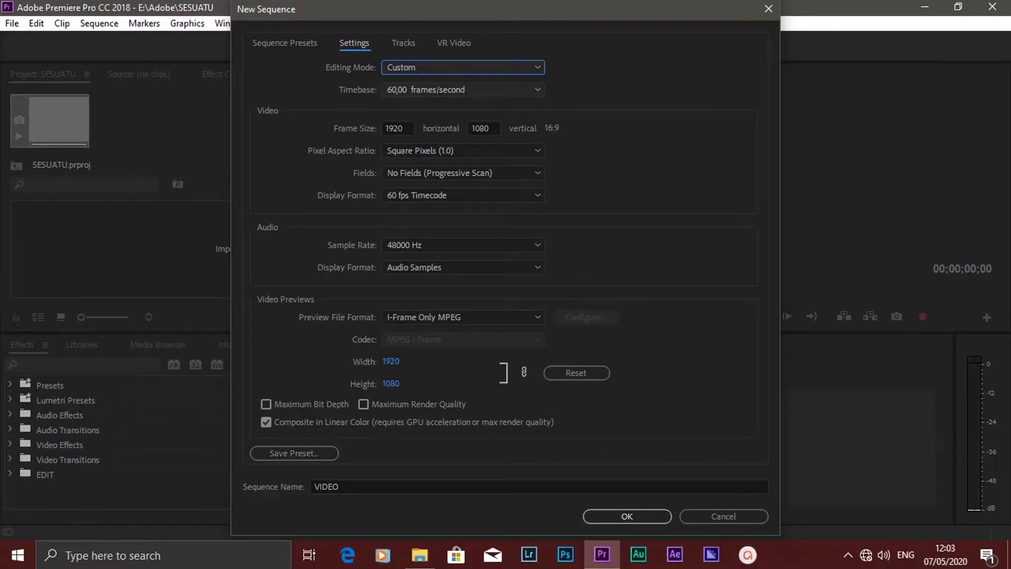
Step: Try a timebase of 30 frames/second for the new sequence and set it back to 60 frames/second
click(463, 90)
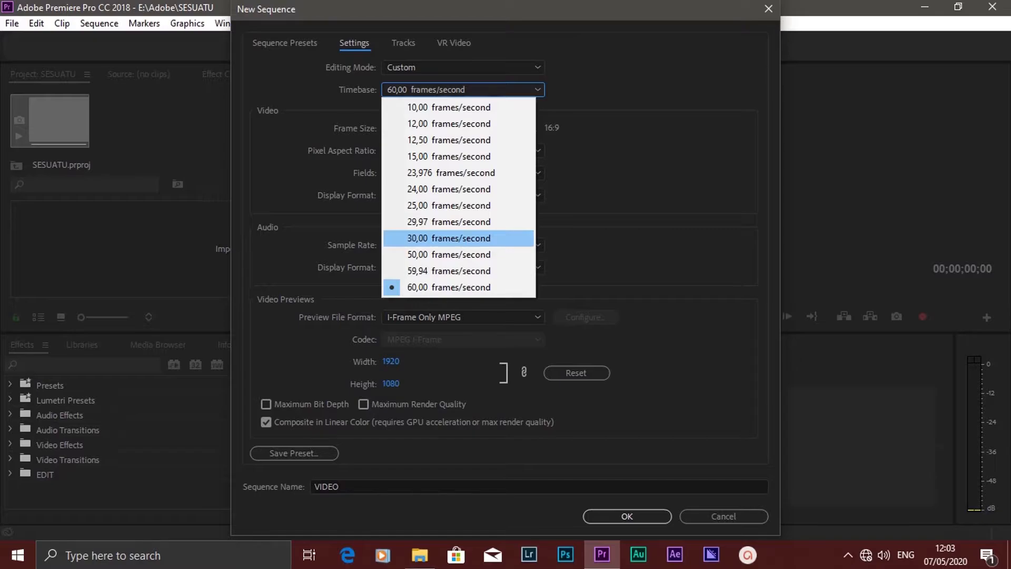
click(463, 90)
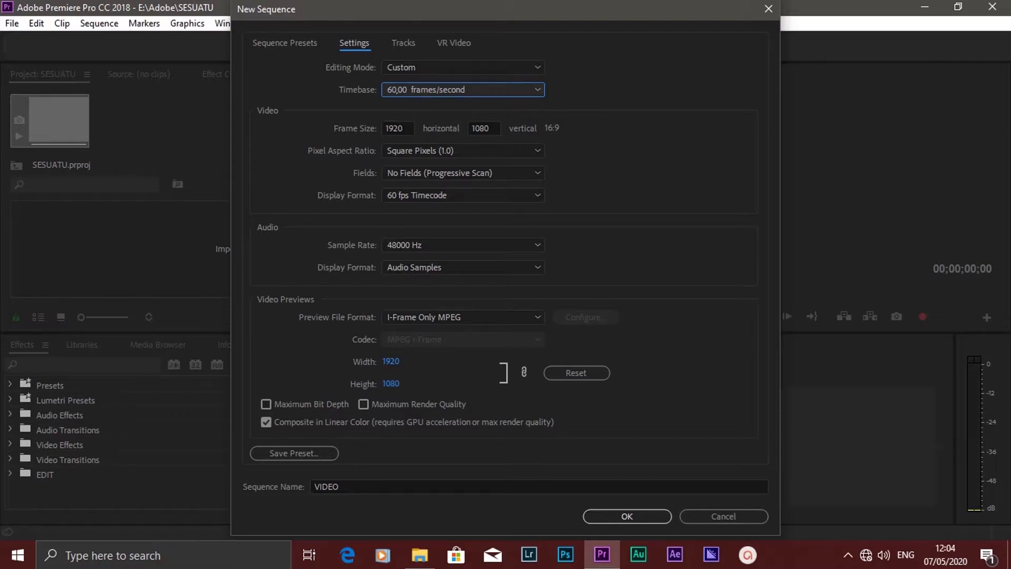
click(463, 90)
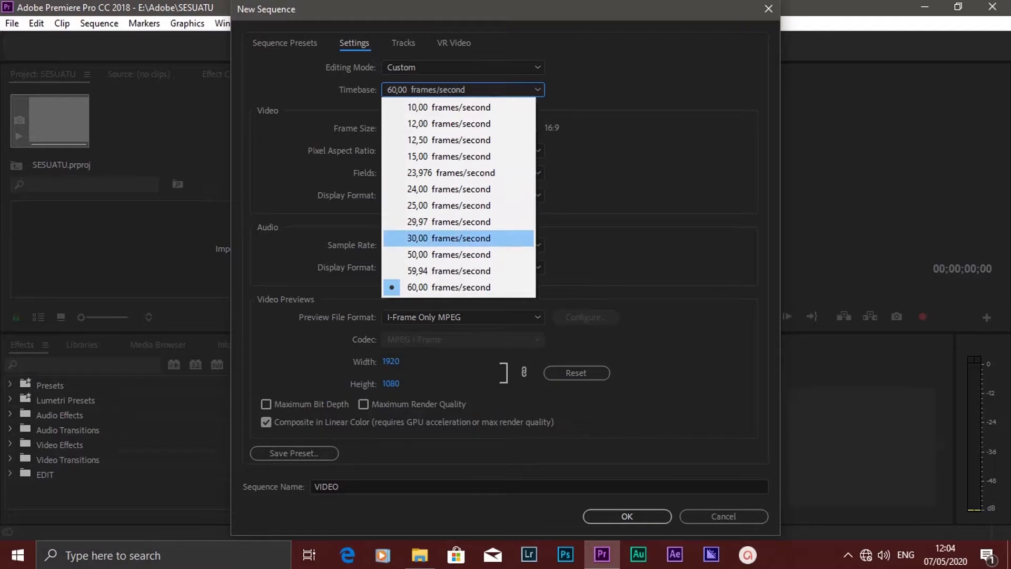
click(458, 239)
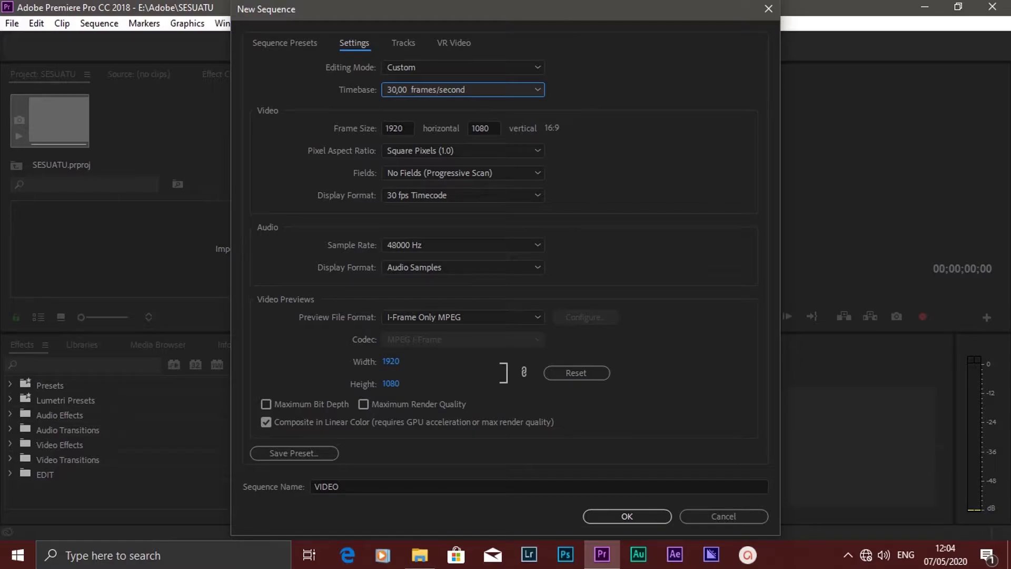
click(464, 89)
click(405, 286)
Step: Review the frame size, pixel aspect ratio, display format, sample rate and preview format, and create the 1920 x 1080 sequence
click(403, 128)
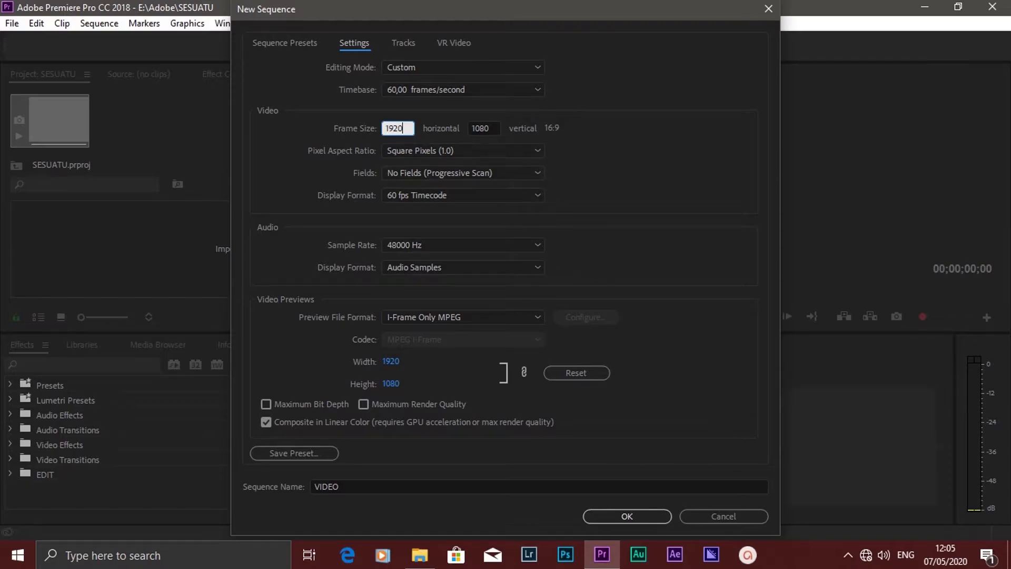
click(462, 150)
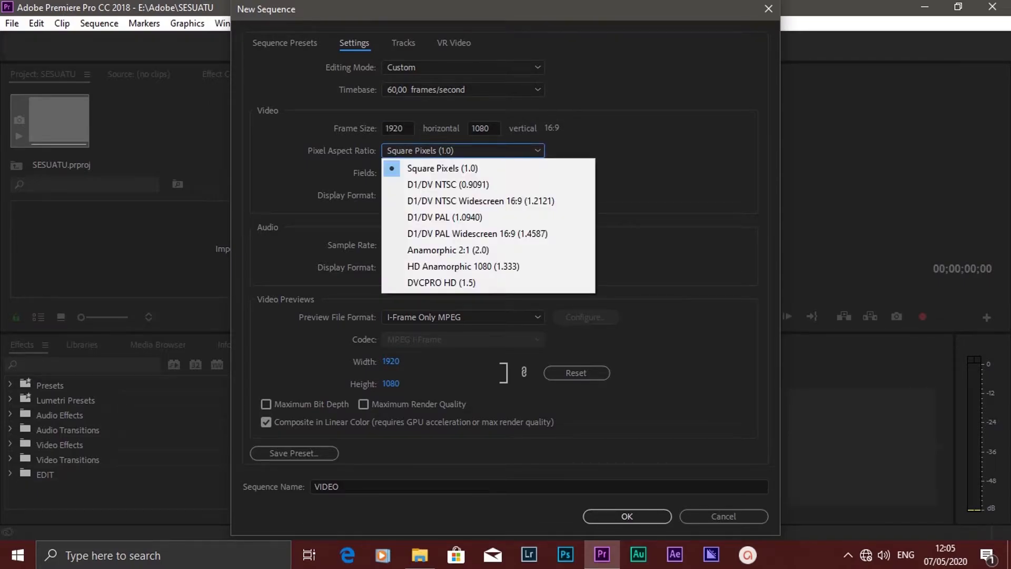
click(462, 150)
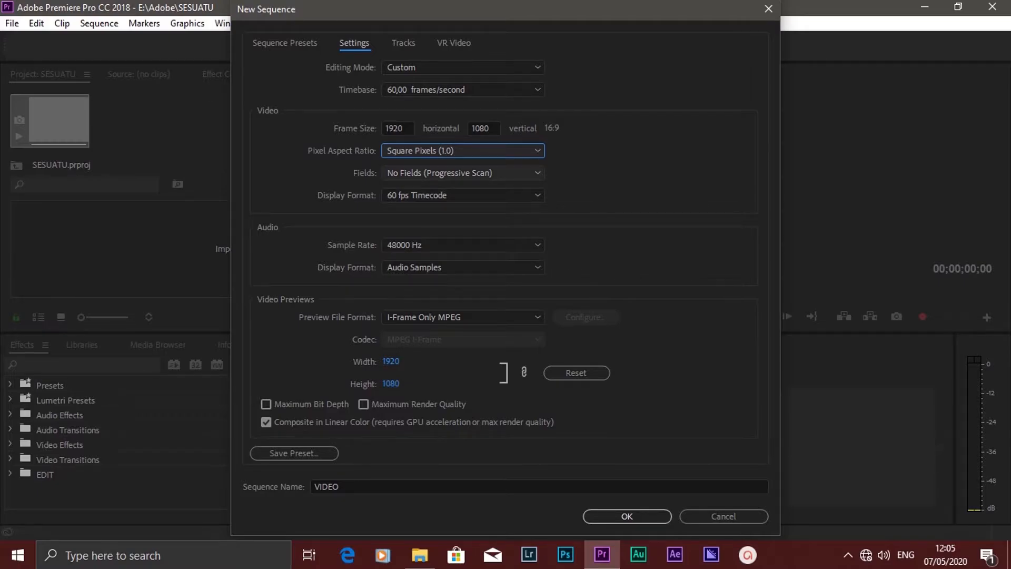
click(462, 195)
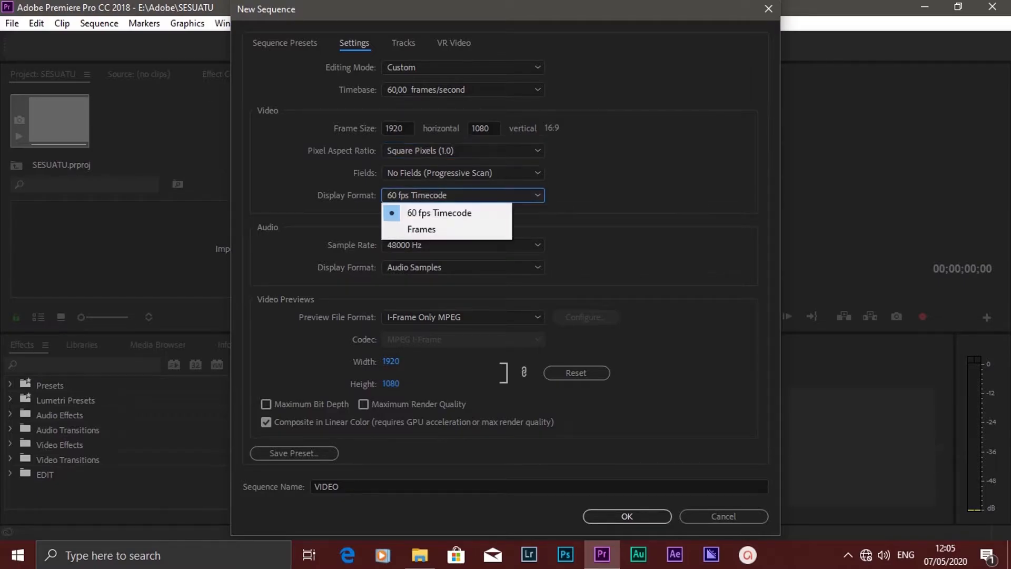
click(463, 195)
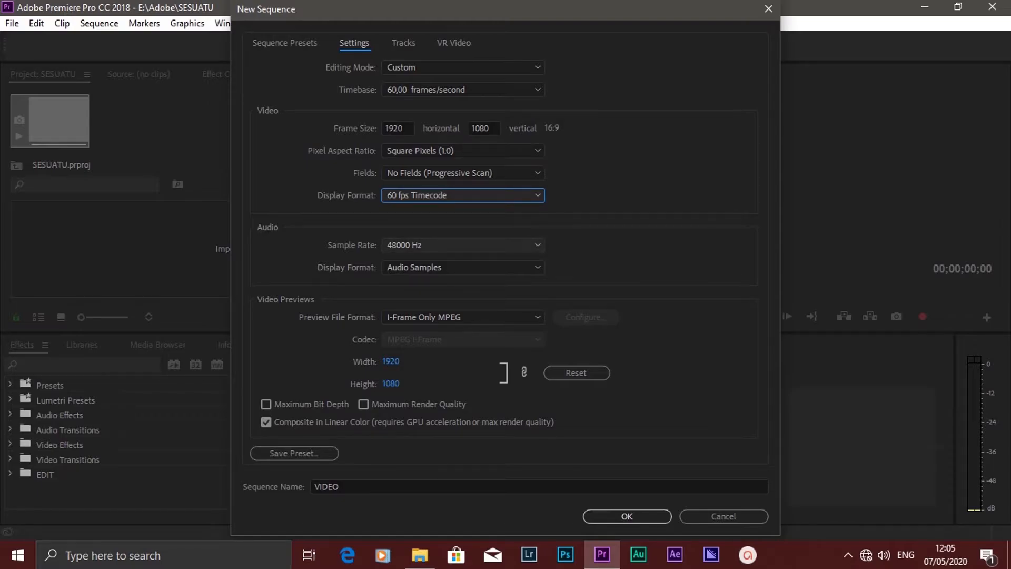
click(462, 245)
click(462, 317)
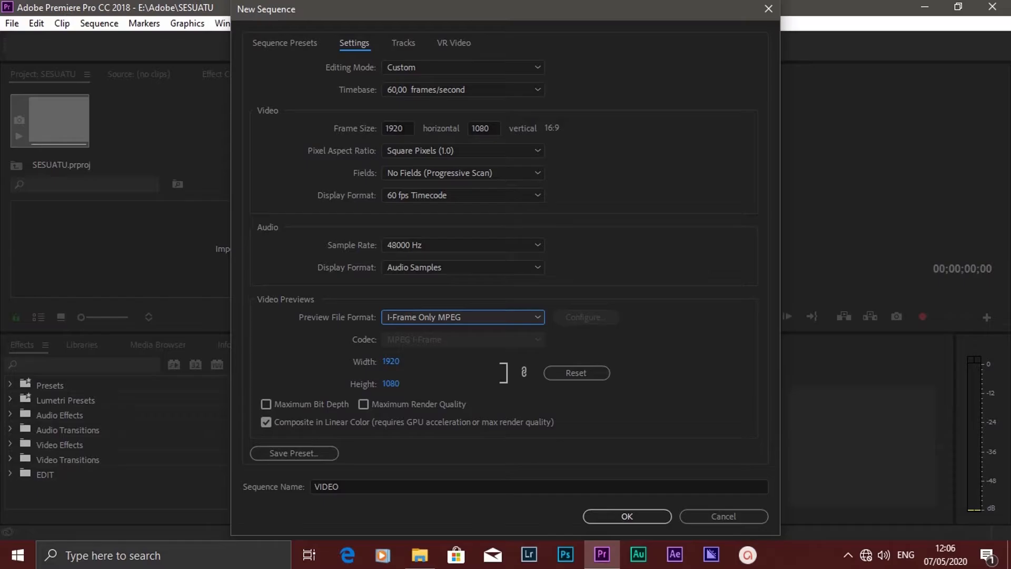
click(626, 515)
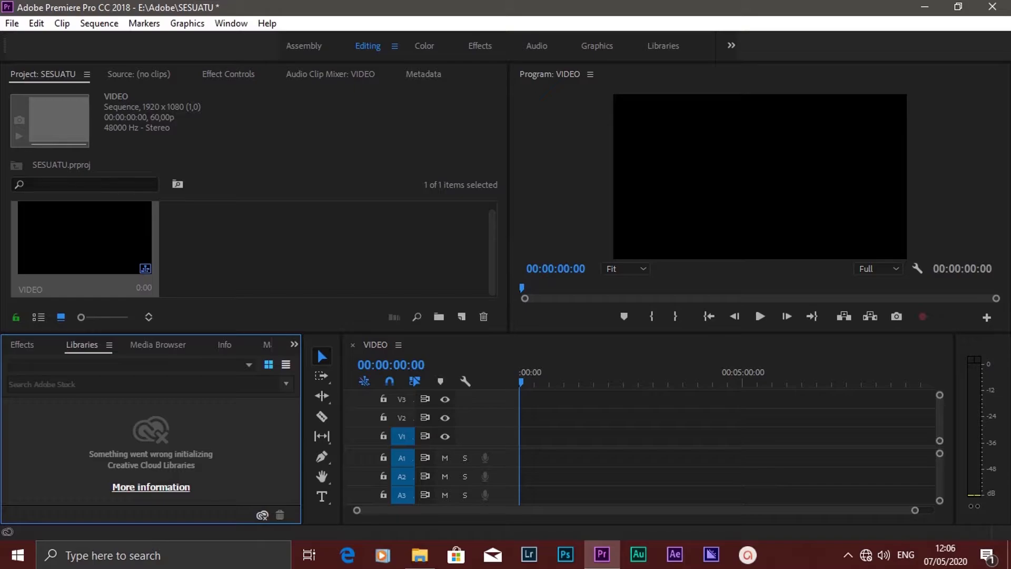
click(320, 249)
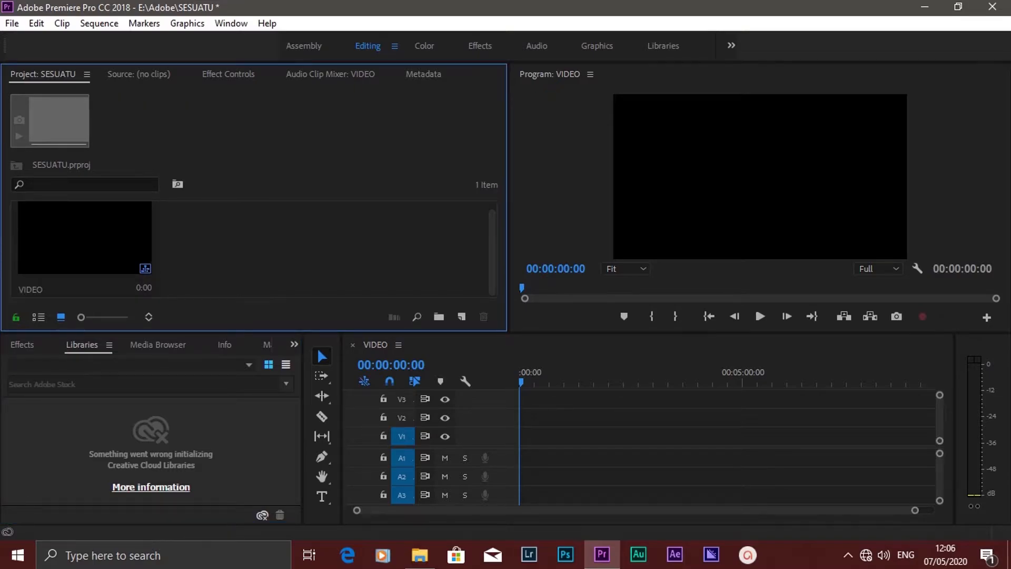
click(12, 23)
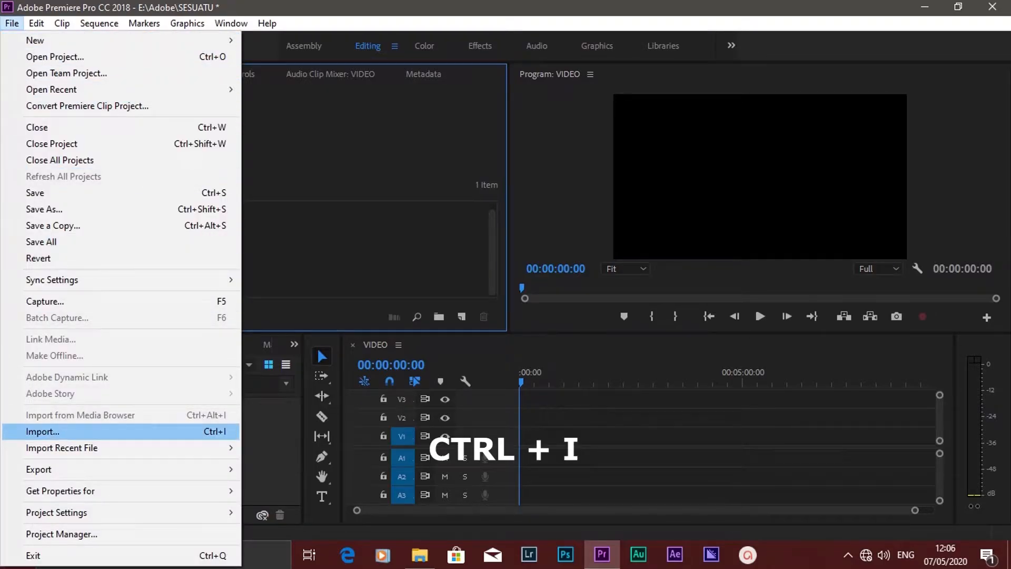
click(121, 431)
click(454, 382)
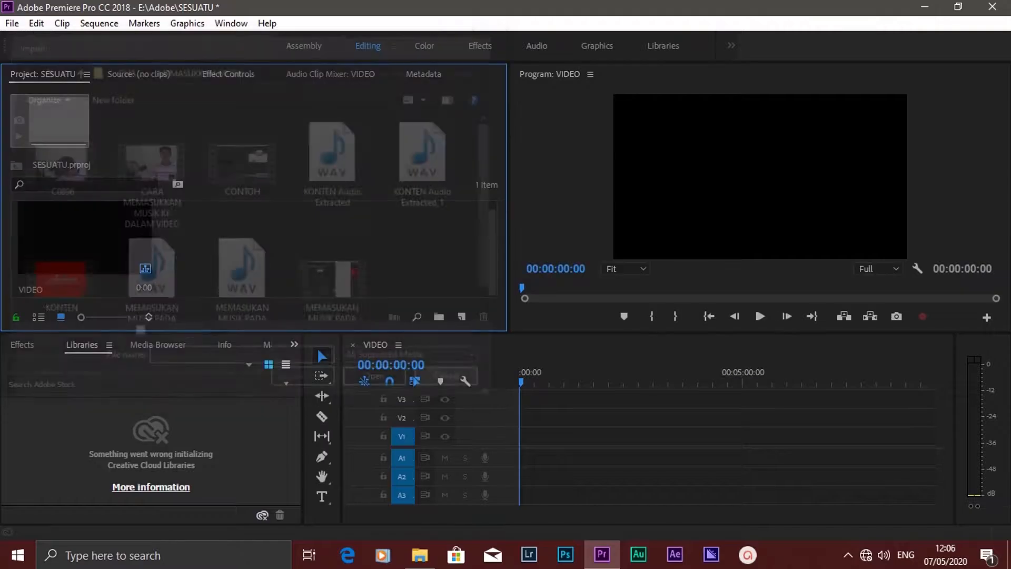
Step: Switch to File Explorer and bring the PRANK video from the CARA BIKIN PRANK LEWAT INSTASTORY folder into the Premiere Pro project
mouse_move(420, 554)
click(419, 487)
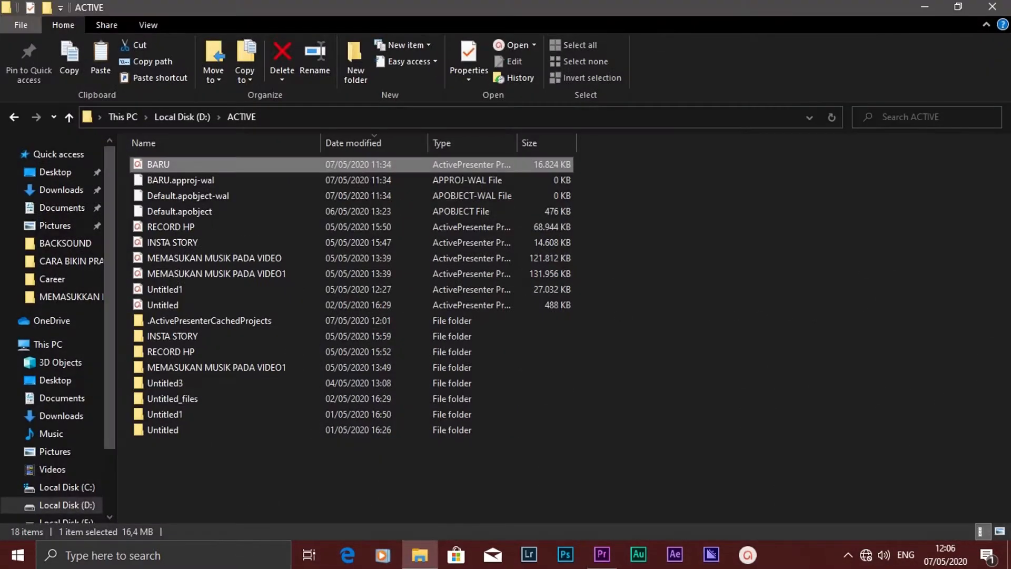
click(181, 117)
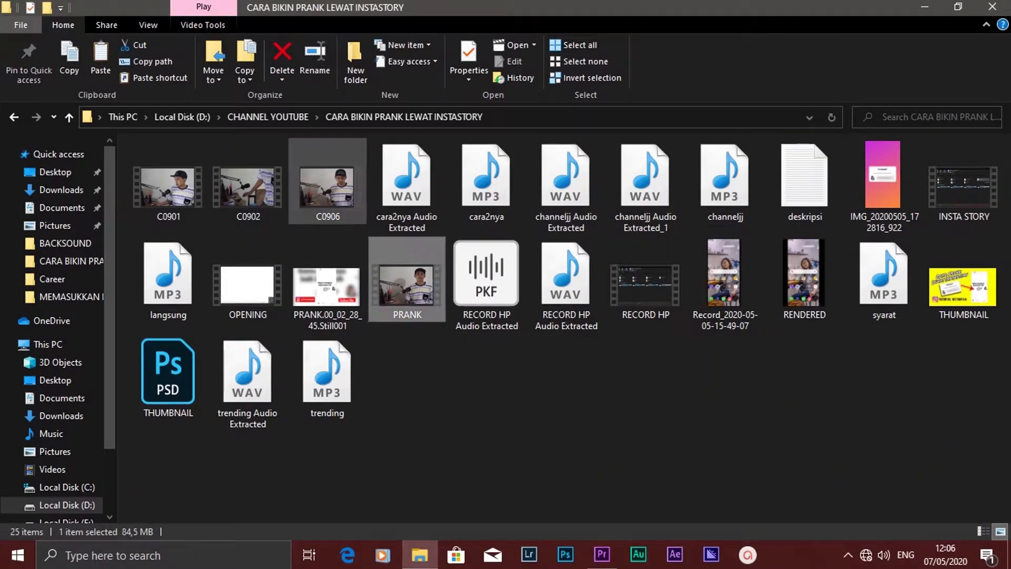
drag(407, 284, 573, 476)
drag(589, 513, 246, 206)
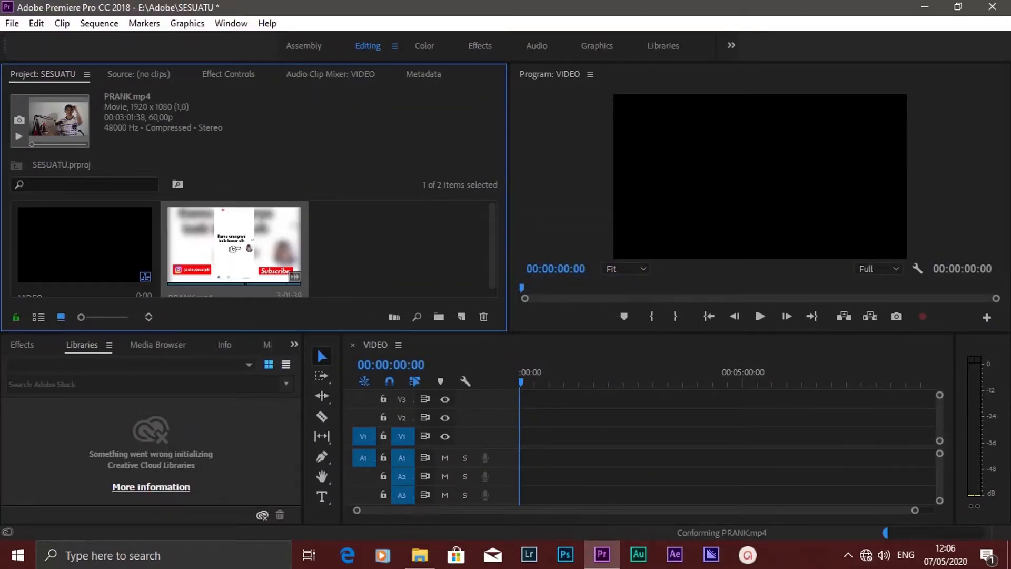
Step: Import the video CARA MEMASUKKAN MUSIK KE DALAM VIDEO into the project
double_click(348, 227)
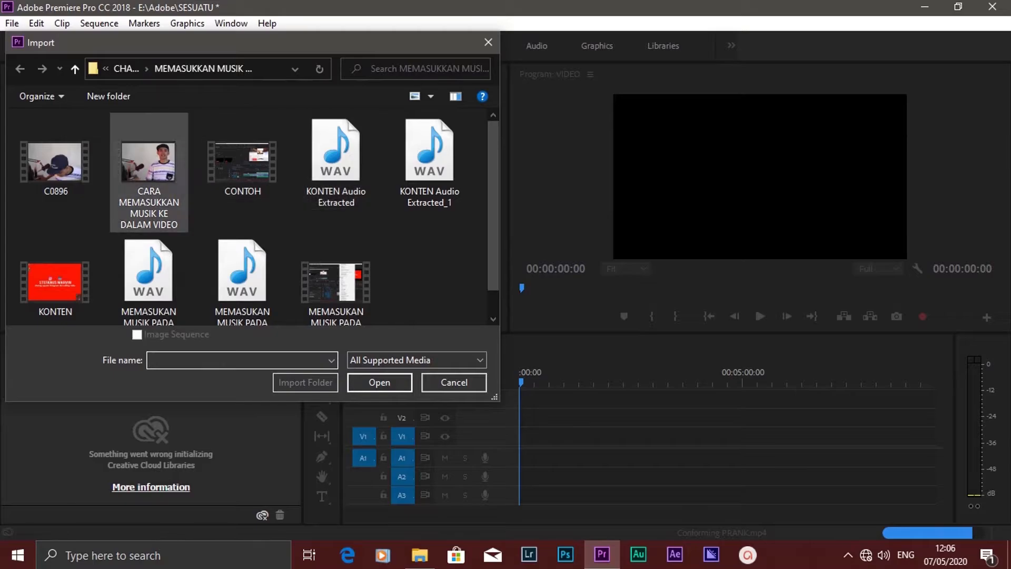
click(149, 169)
click(379, 382)
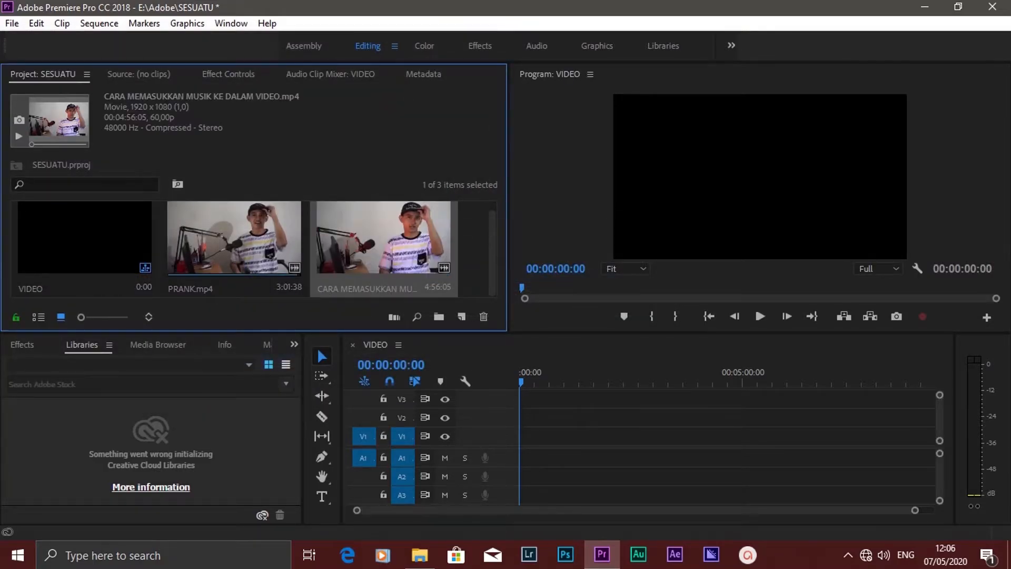
Step: Place the PRANK.mp4 clip at the start of video track V1
click(233, 238)
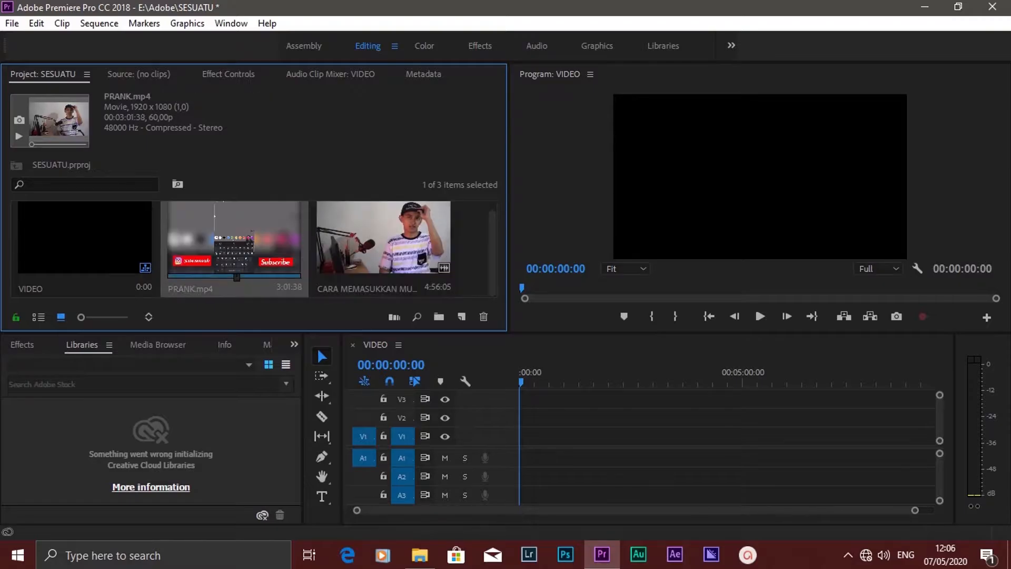
drag(233, 238, 522, 437)
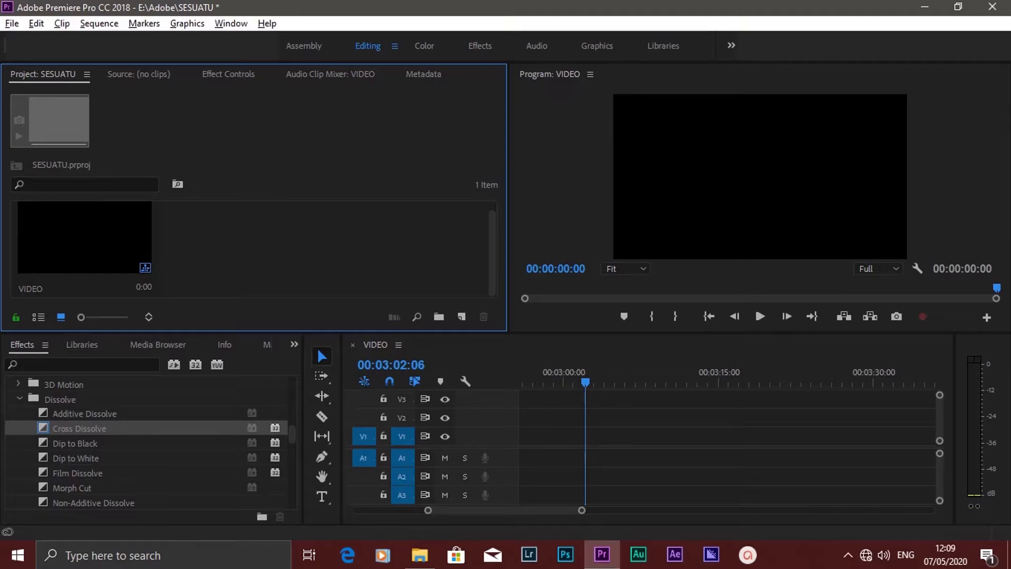
double_click(263, 258)
click(455, 383)
key(ctrl+i)
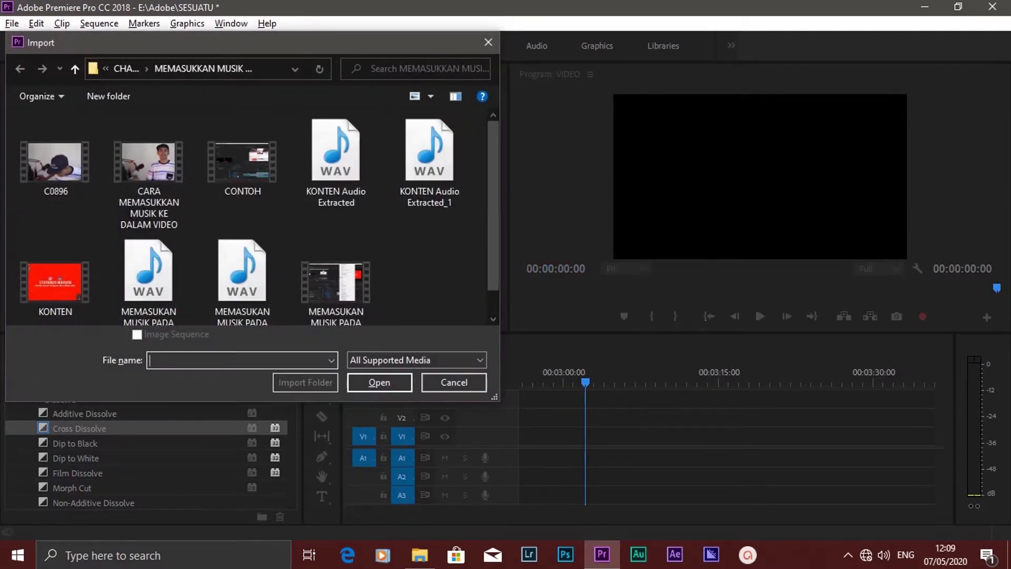
key(Escape)
key(alt+f)
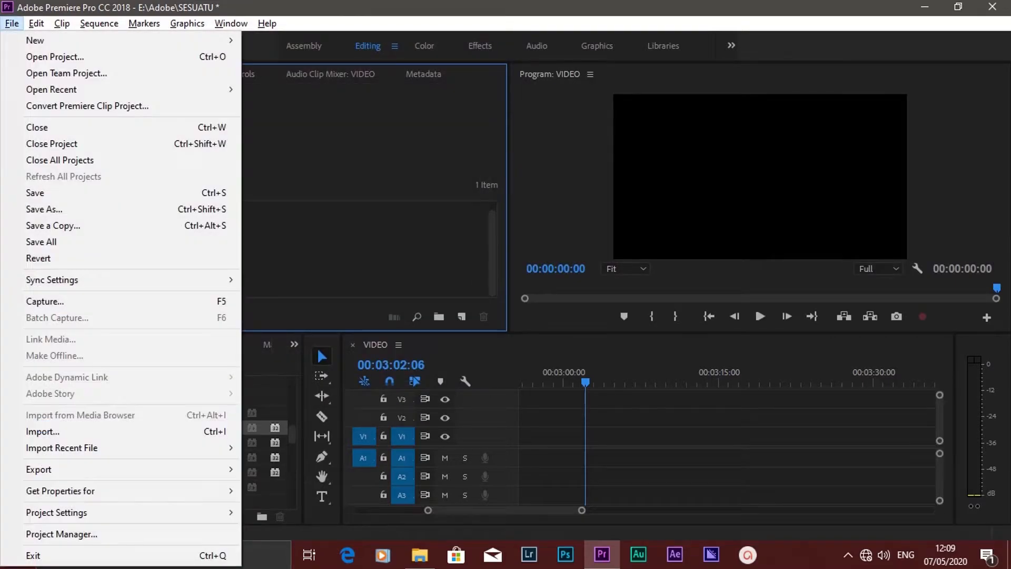
key(Escape)
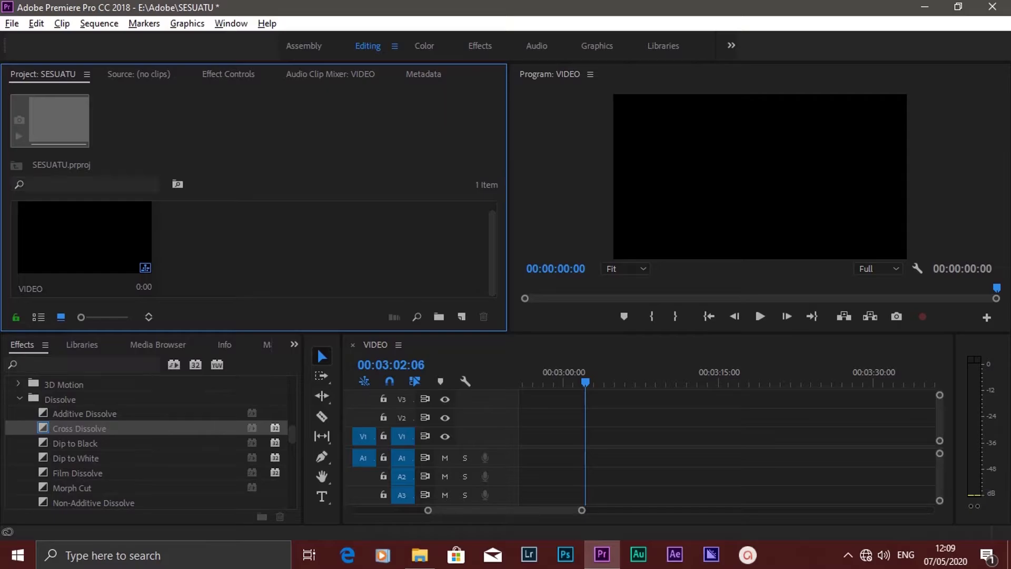
Step: Import the clips C0100 and C0097 from the My love folder inside Cinematic into the project
key(ctrl+i)
scroll(149, 195, down, 2)
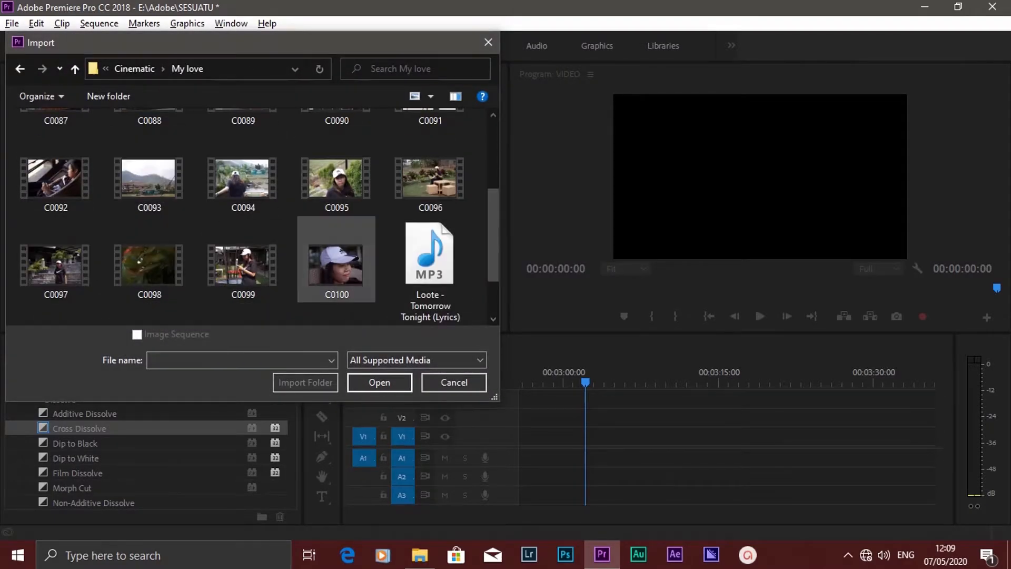
click(336, 263)
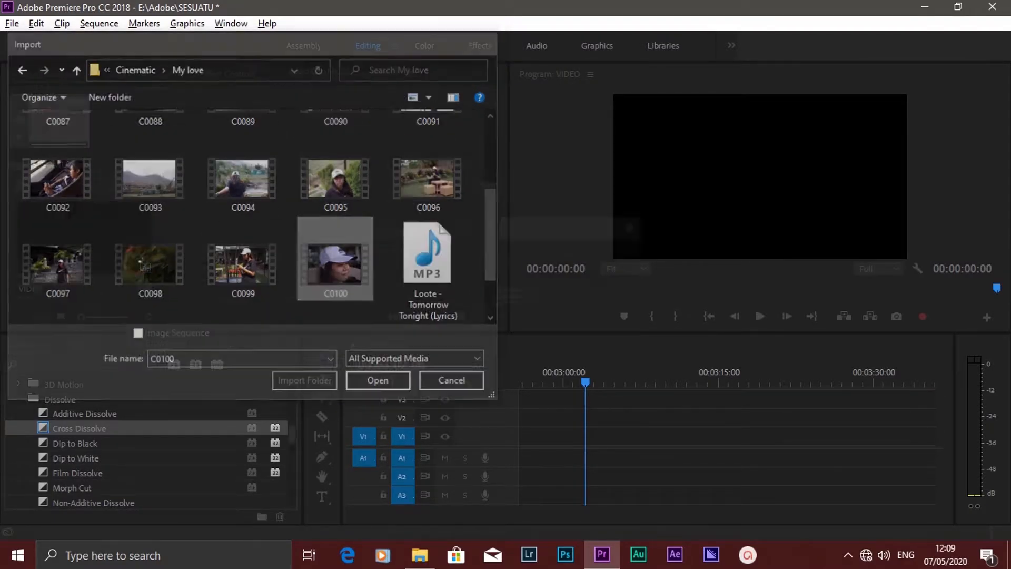
key(Return)
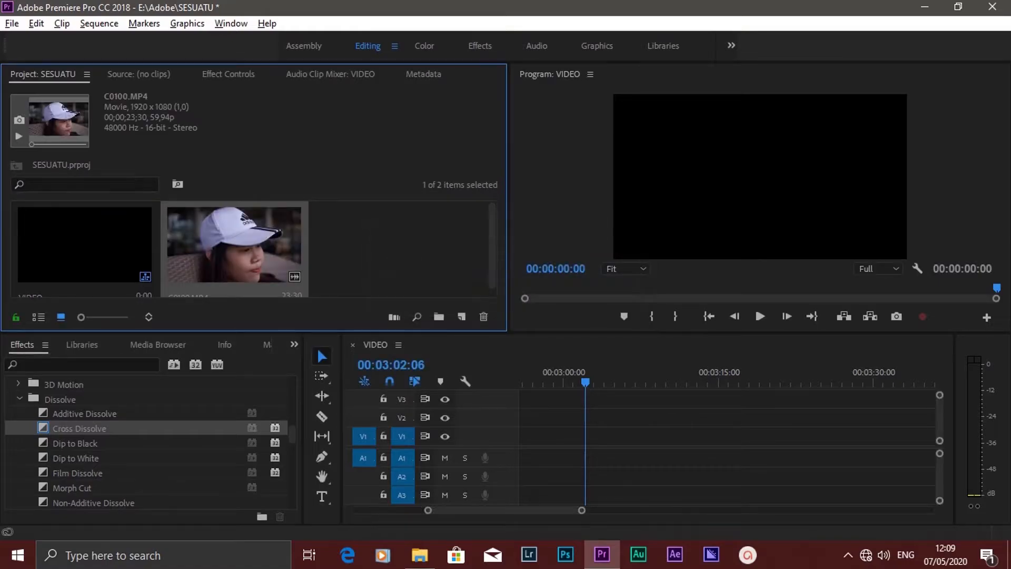
key(ctrl+i)
scroll(336, 252, down, 3)
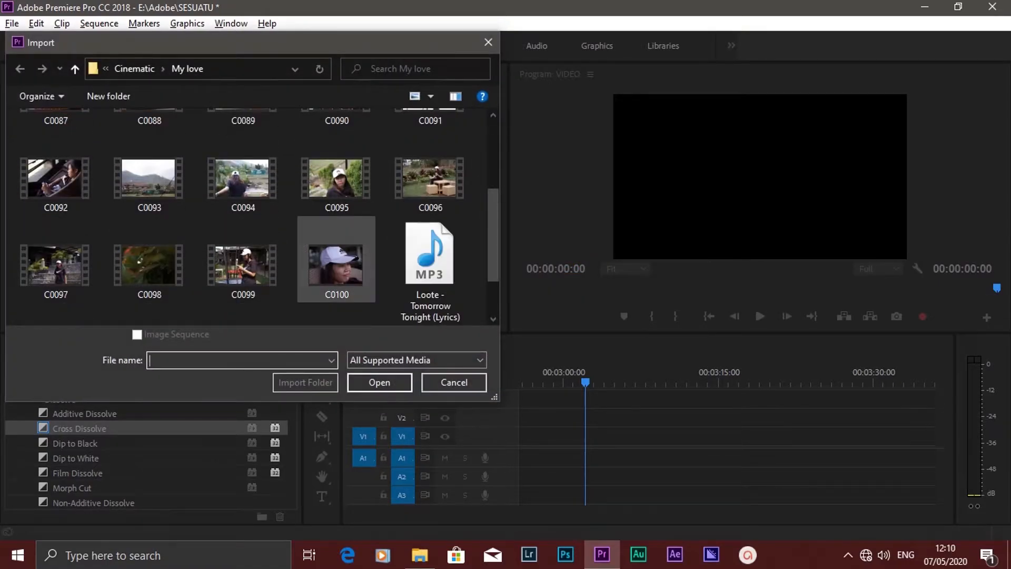
click(243, 179)
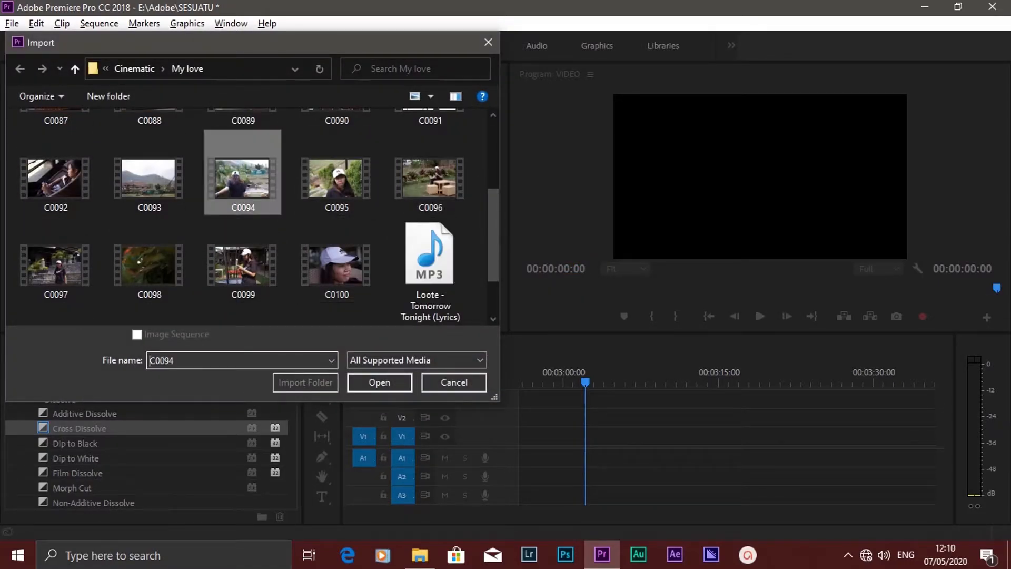
double_click(56, 263)
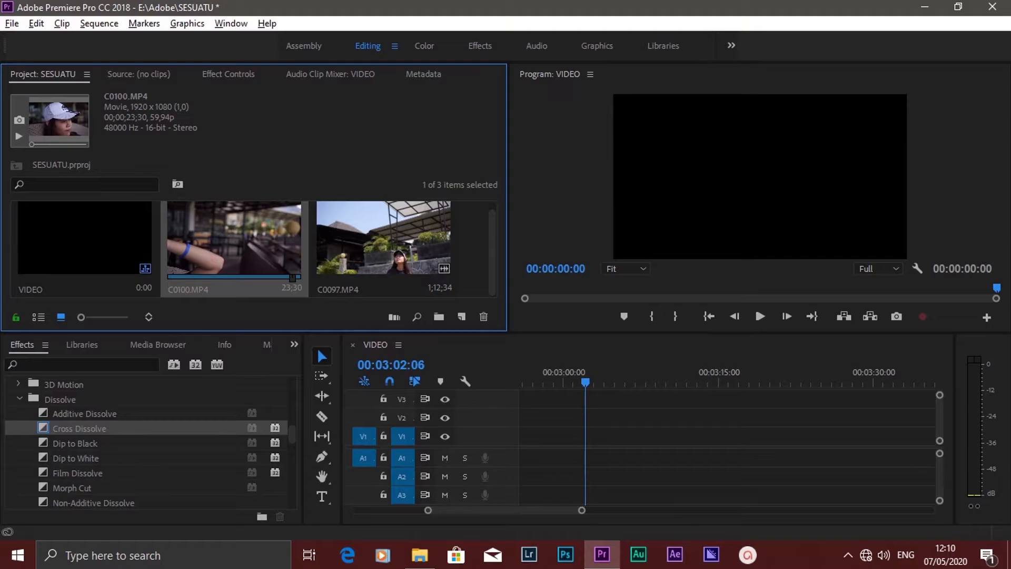
Step: Place C0100.MP4 on track V1, keeping the existing sequence settings, and move it to the start of the sequence
drag(287, 242, 537, 435)
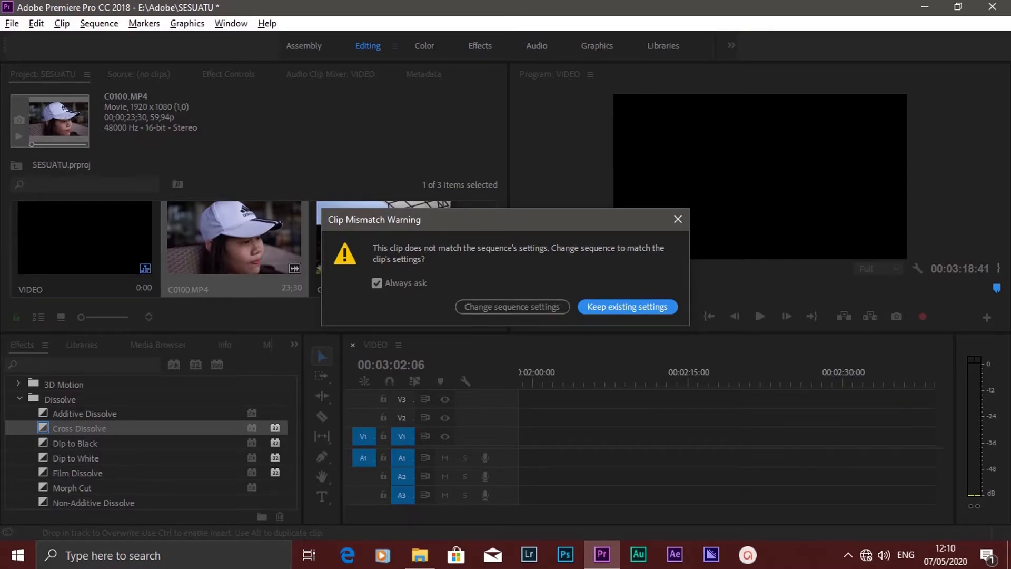
key(Return)
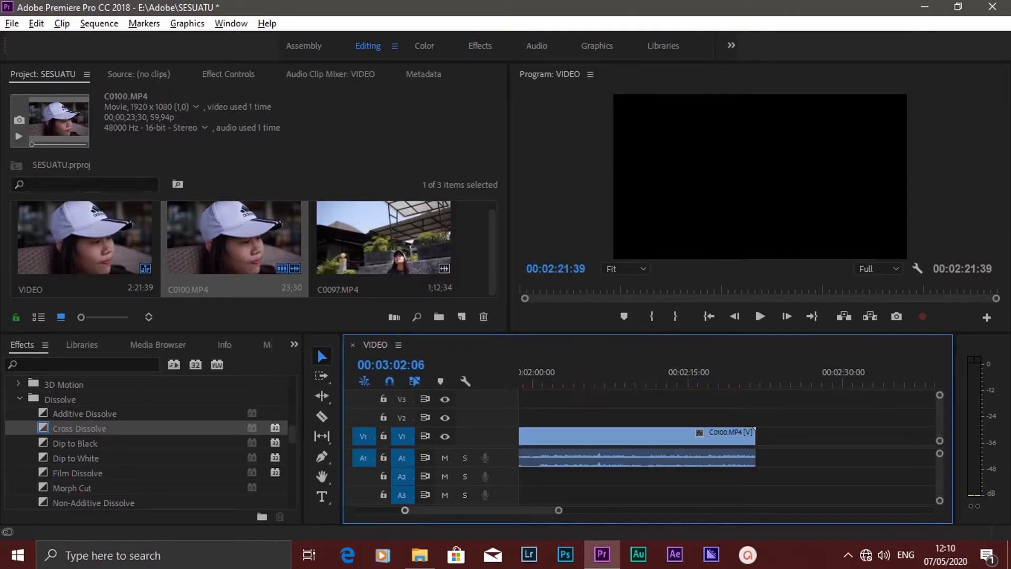
drag(404, 509, 339, 509)
drag(749, 435, 541, 435)
key(Home)
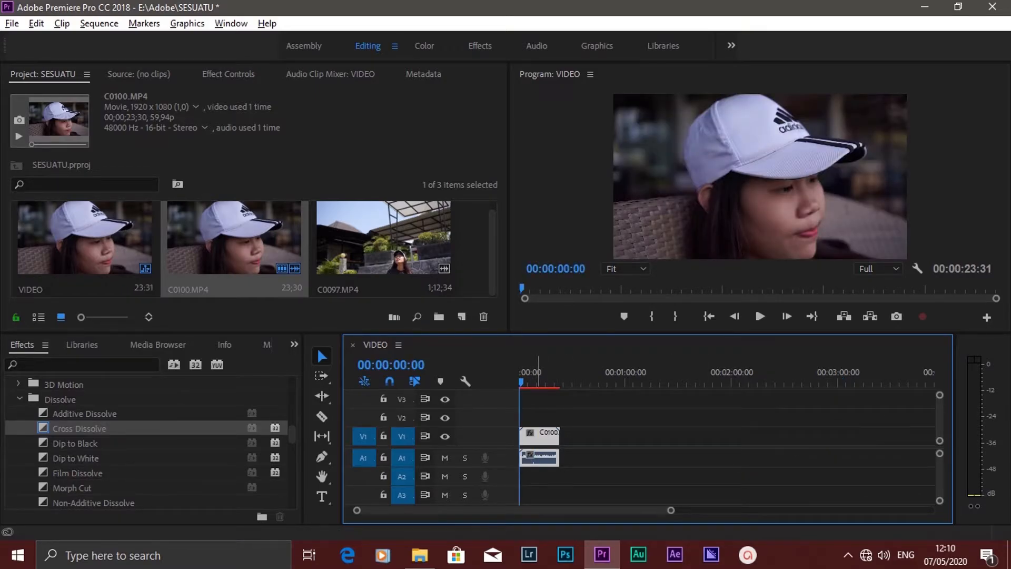
Step: Add C0097.MP4 to track V1 directly after the C0100.MP4 clip
key(End)
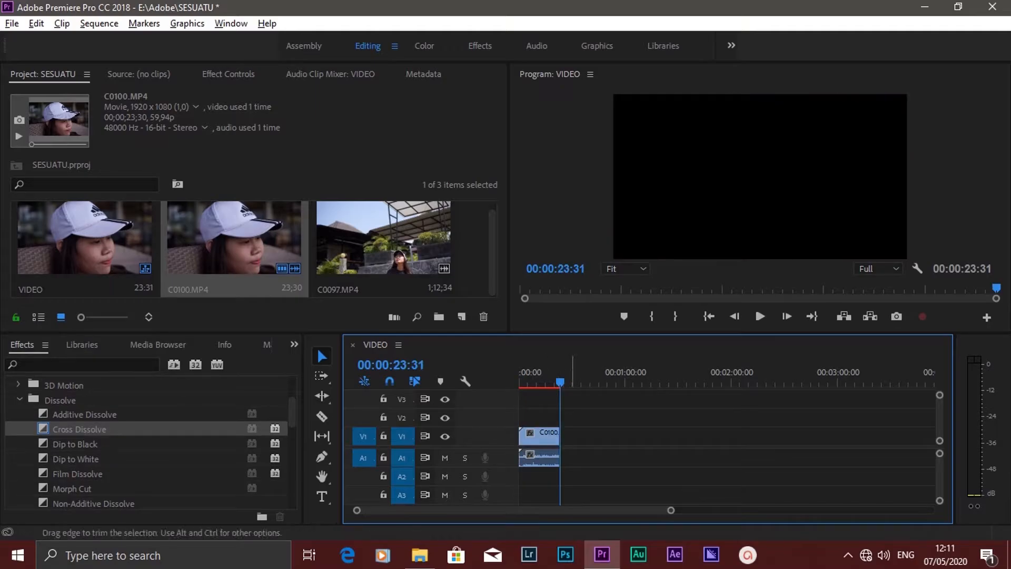
click(556, 381)
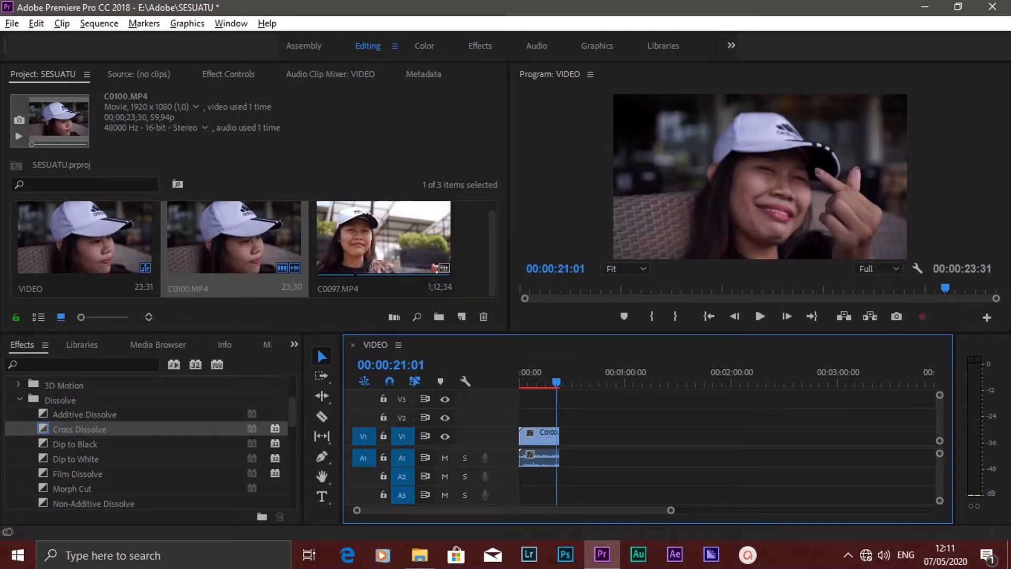
drag(356, 242, 561, 437)
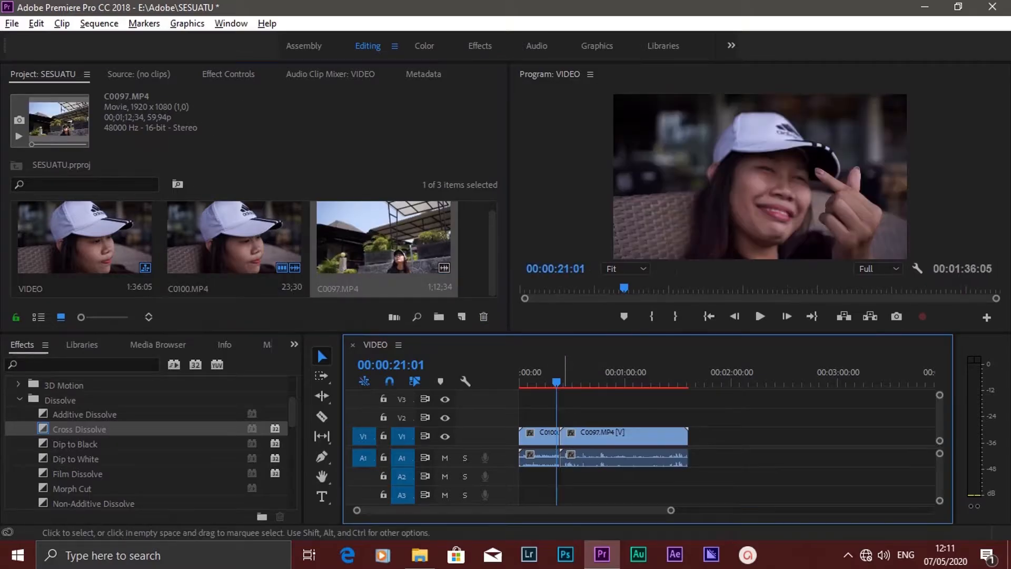
Step: Apply a Cross Dissolve at the cut between C0100.MP4 and C0097.MP4 and play the transition
key(=)
key(=)
key(=)
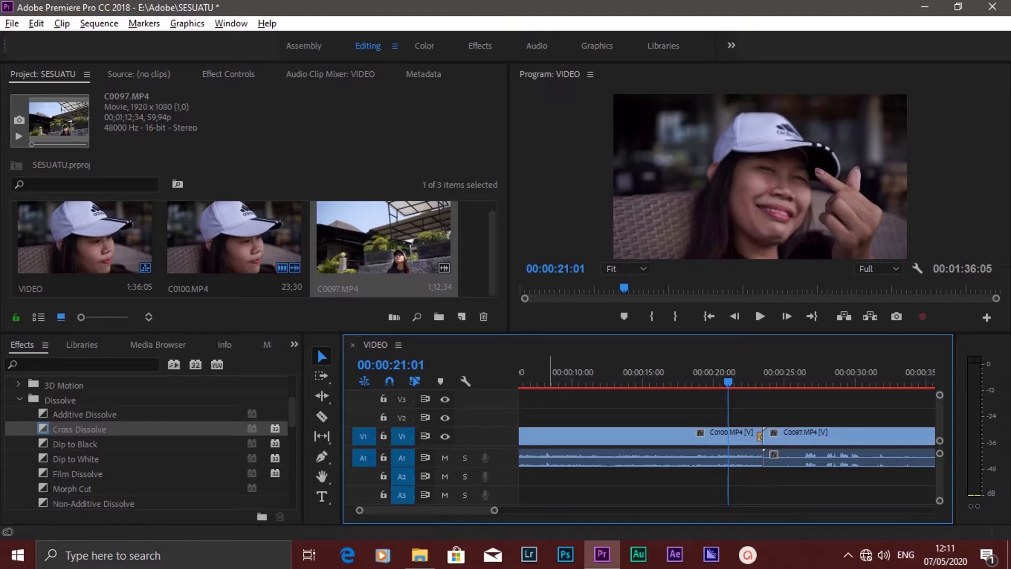
drag(79, 429, 763, 437)
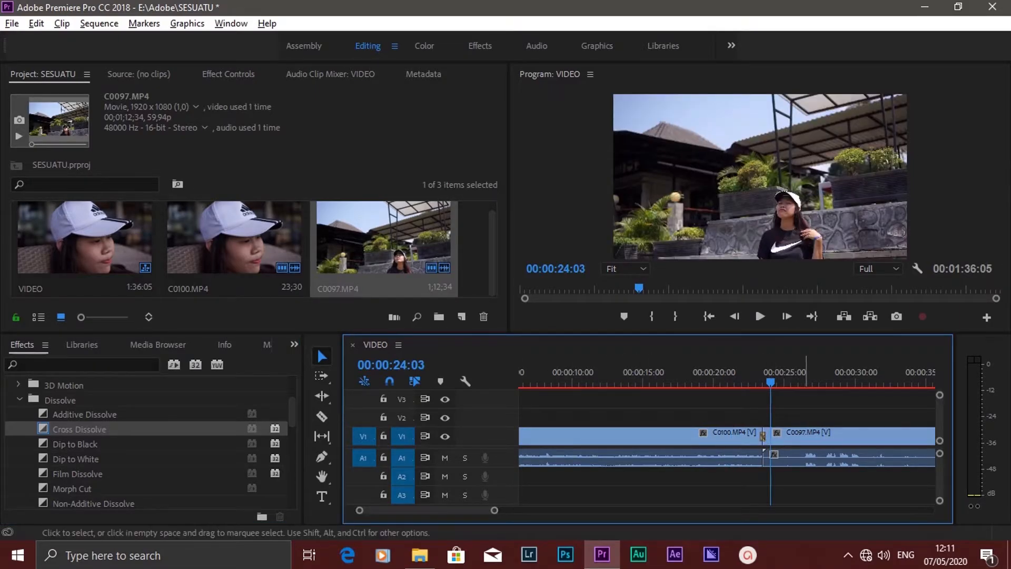
drag(770, 381, 755, 382)
key(space)
key(space)
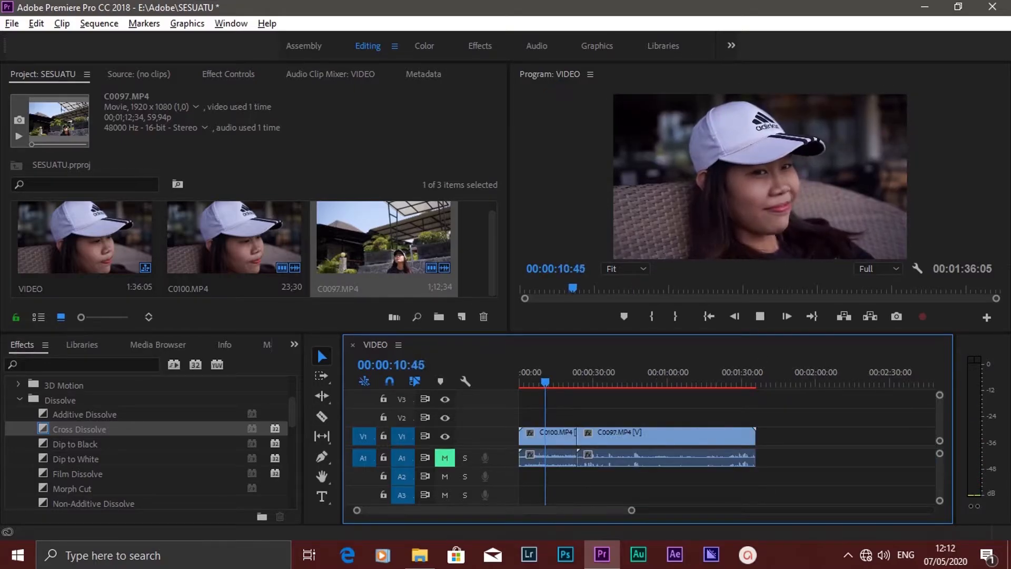
Step: Try playback resolutions of 1/2 and 1/4 in the program preview and play the sequence at 1/4
key(space)
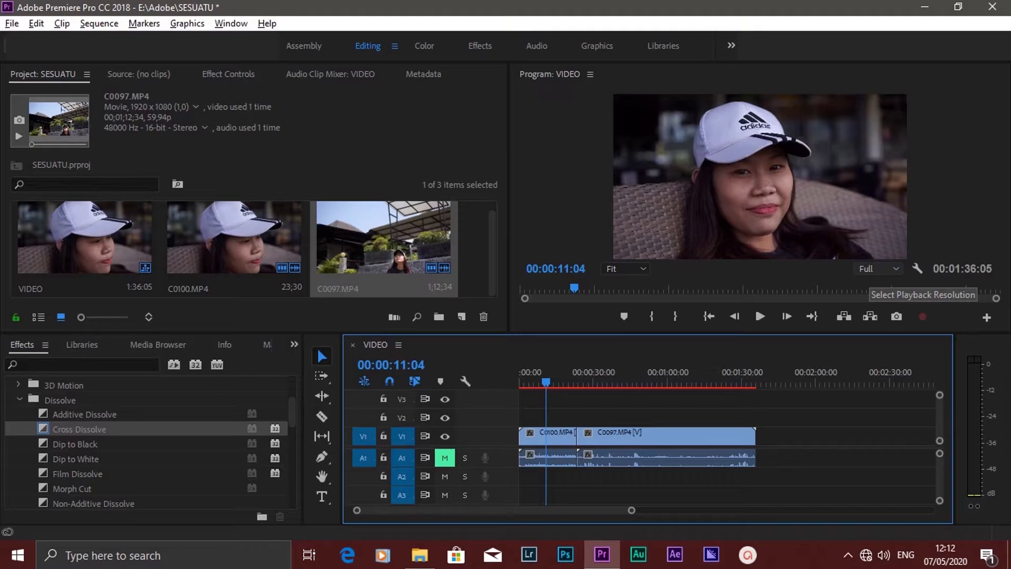
click(884, 269)
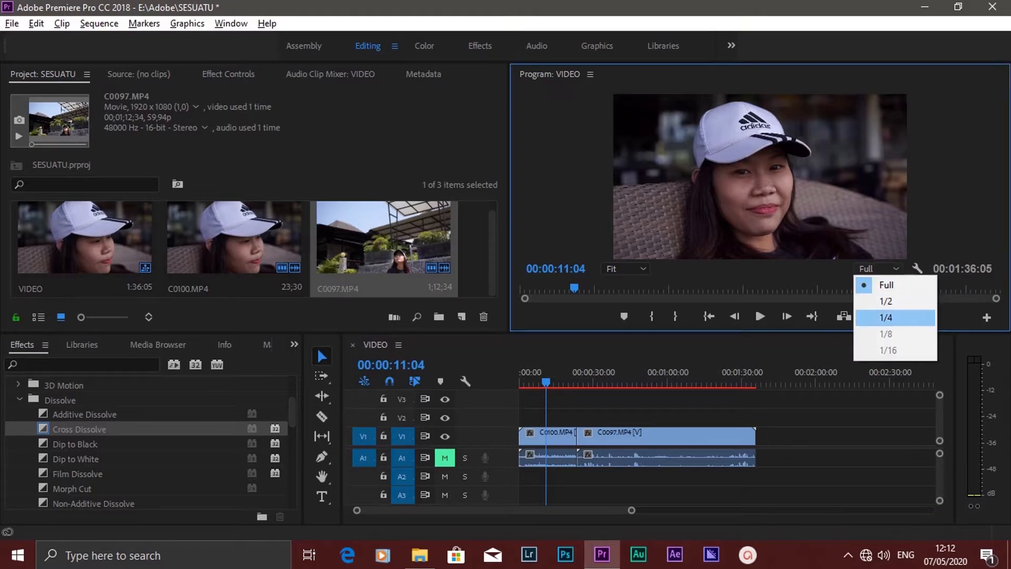
click(874, 318)
click(878, 268)
click(886, 301)
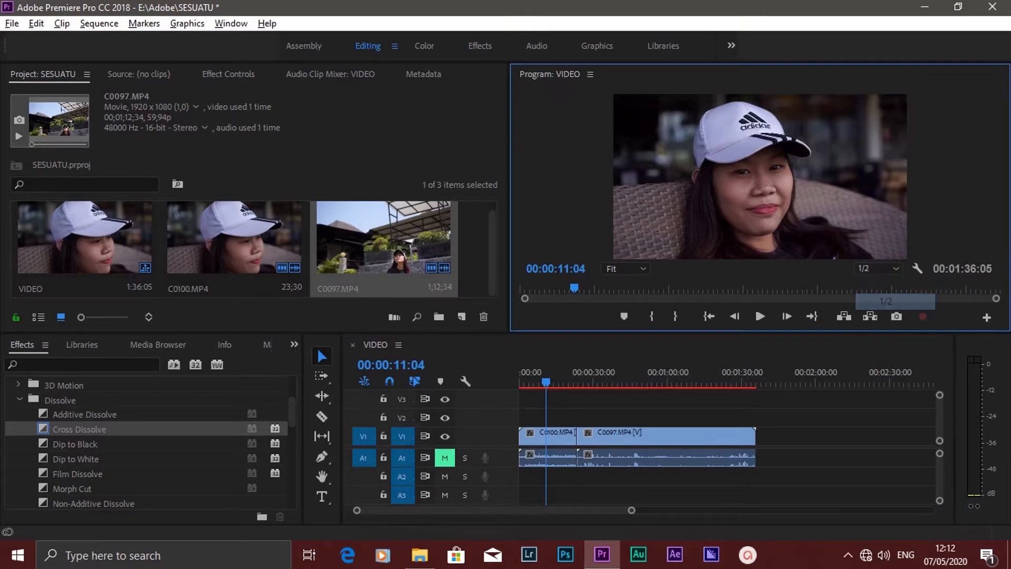
click(878, 268)
click(886, 318)
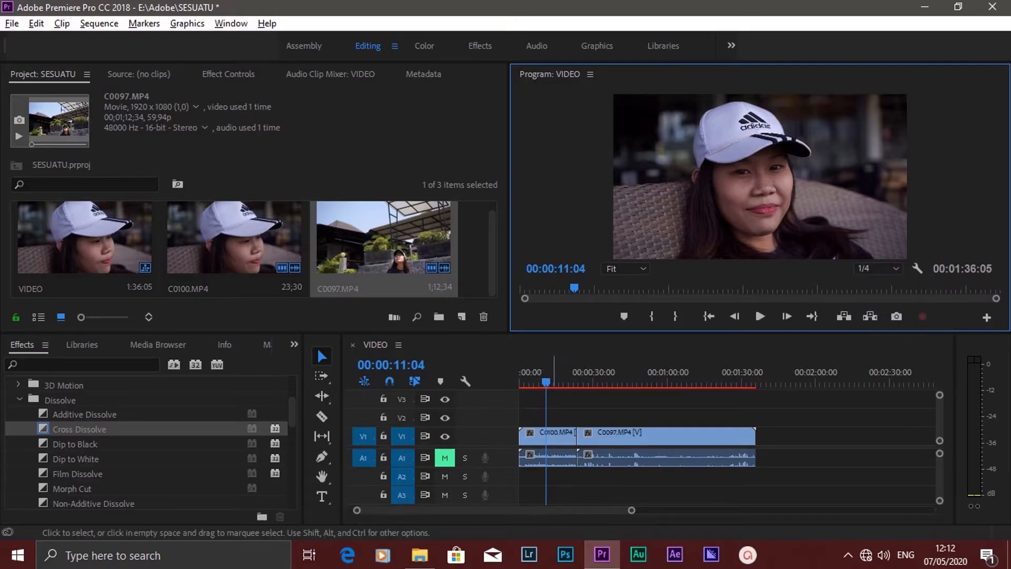
key(space)
key(space)
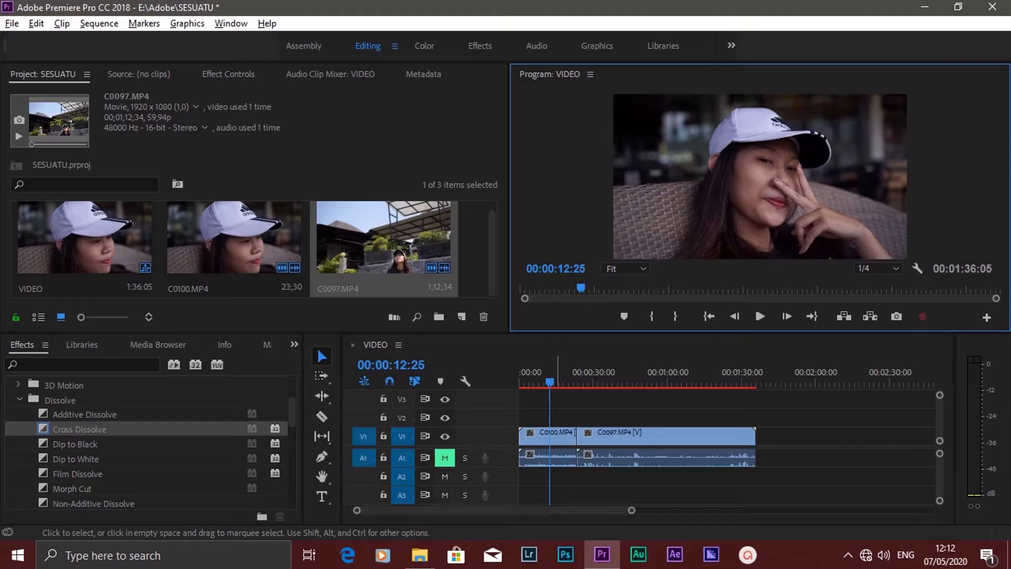
Step: Return the playhead to the sequence start and set the playback resolution back to Full
click(534, 382)
drag(533, 381, 519, 382)
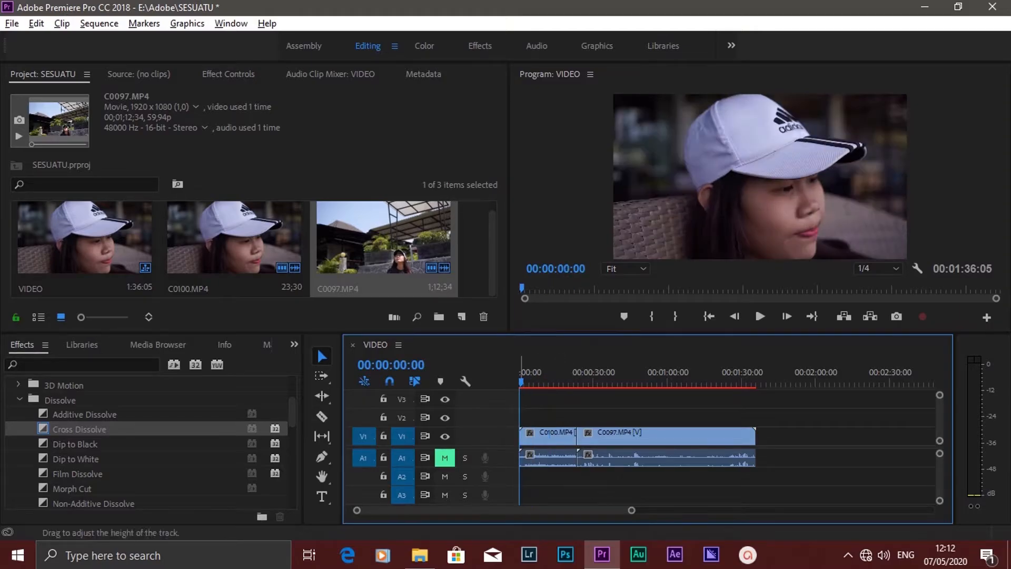
click(878, 268)
click(886, 284)
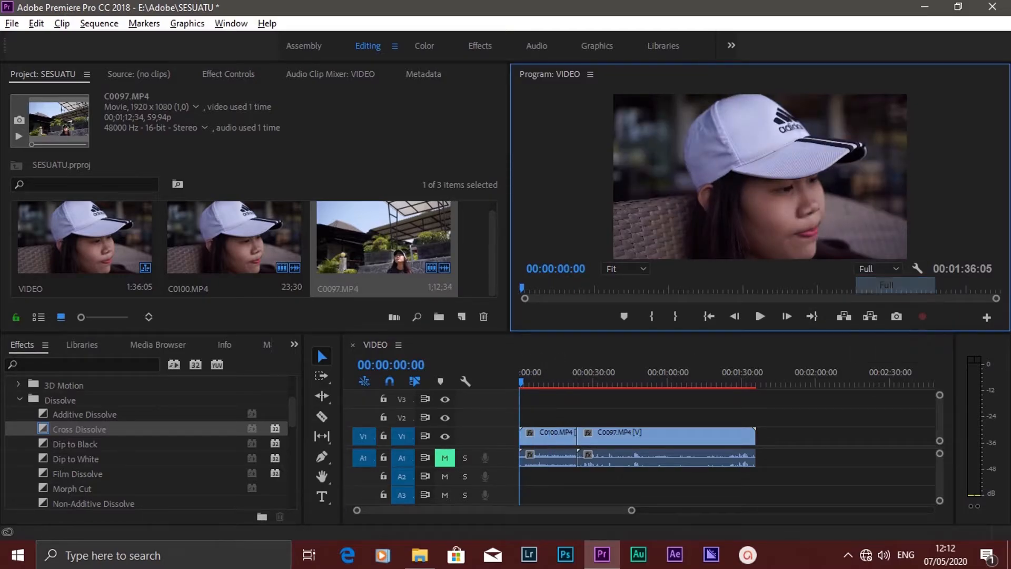
Step: Render the C0100.MP4 clip with Render Selection, preview it and return the playhead to the start
click(550, 432)
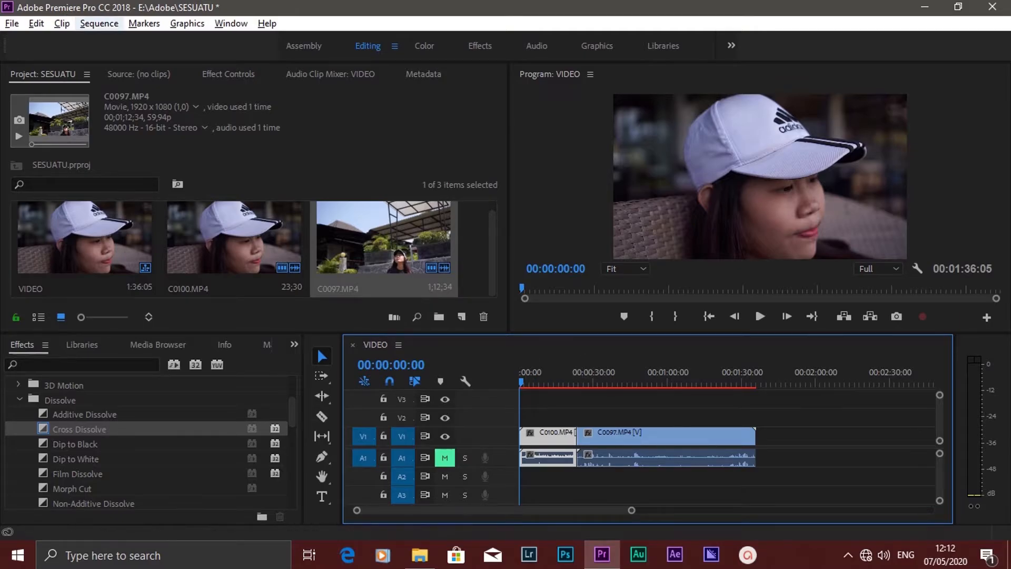
click(99, 23)
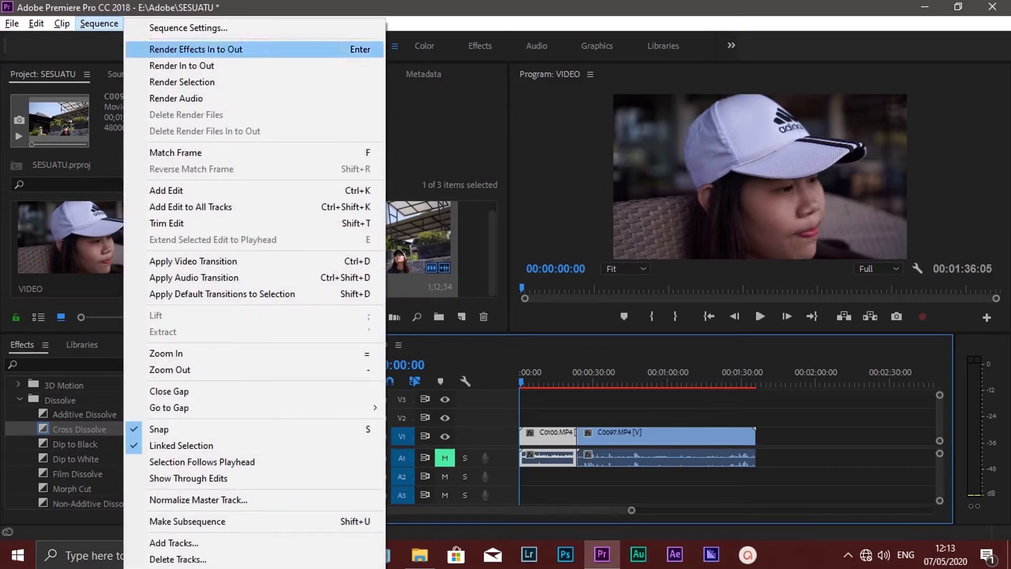
click(181, 81)
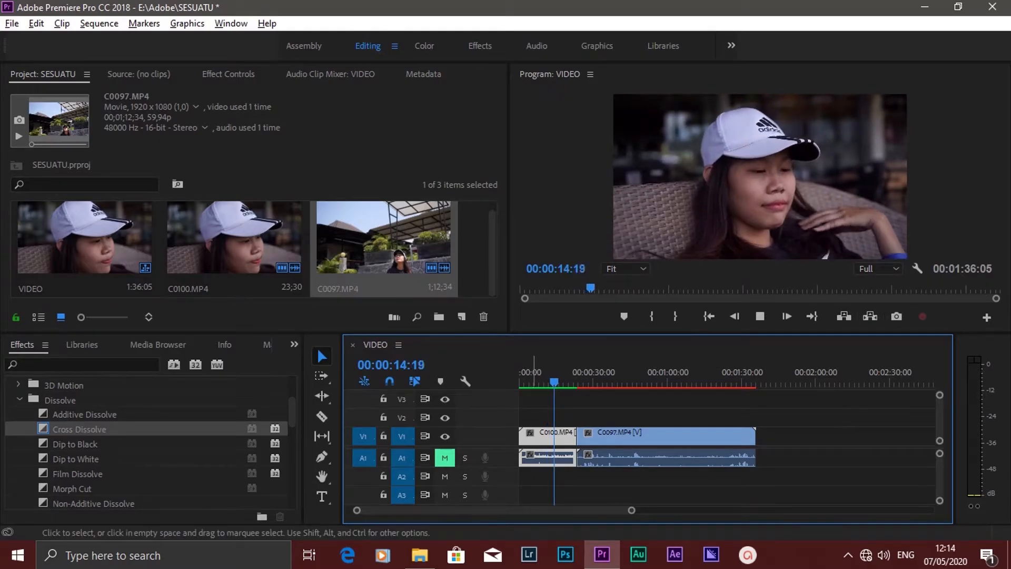
key(space)
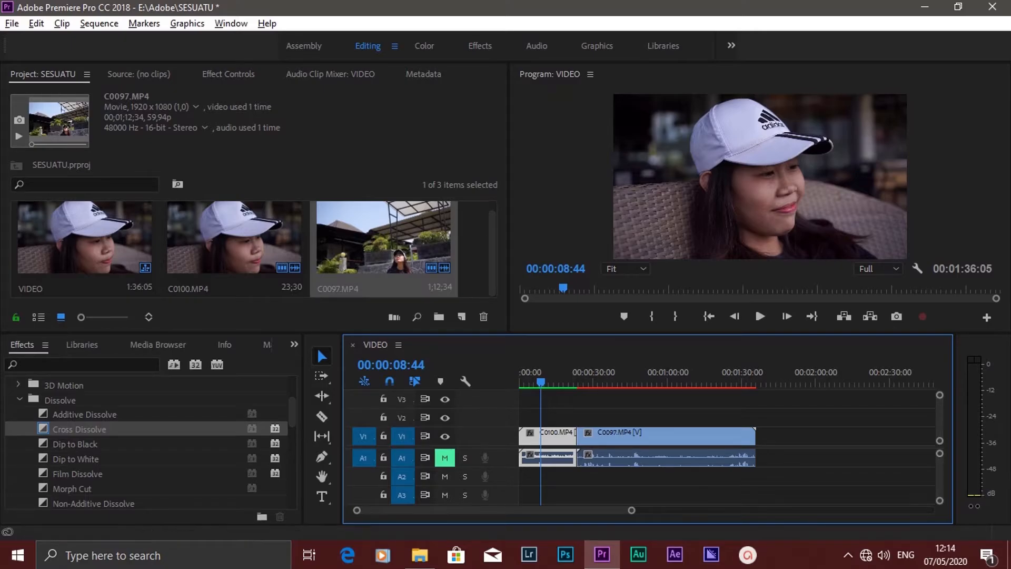
key(Home)
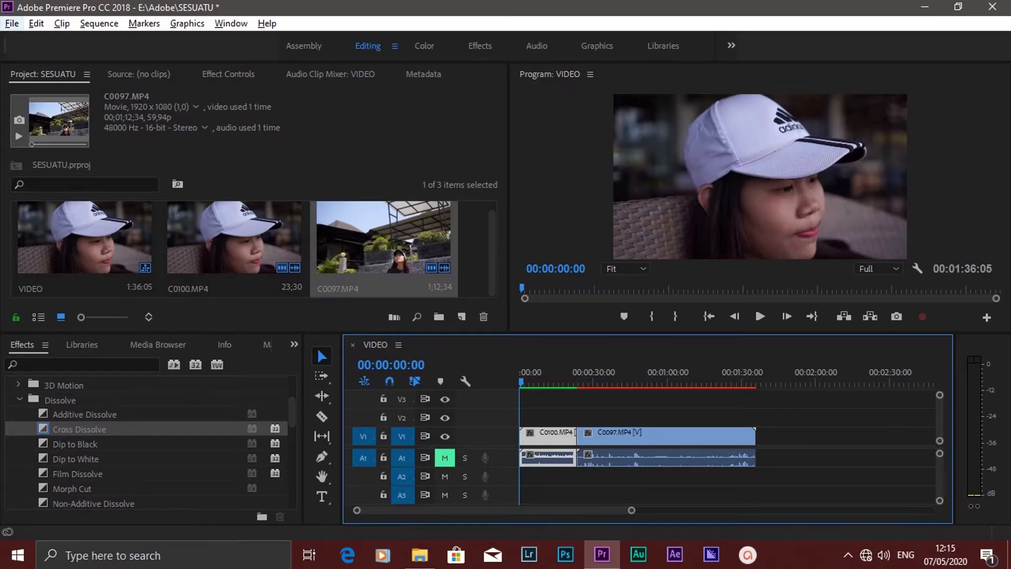
key(alt+f)
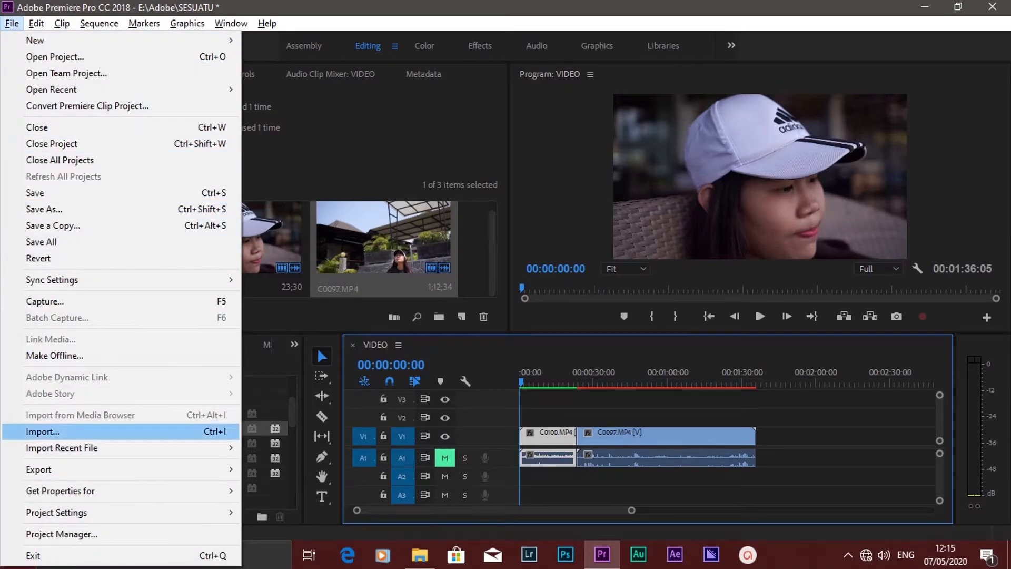
mouse_move(79, 469)
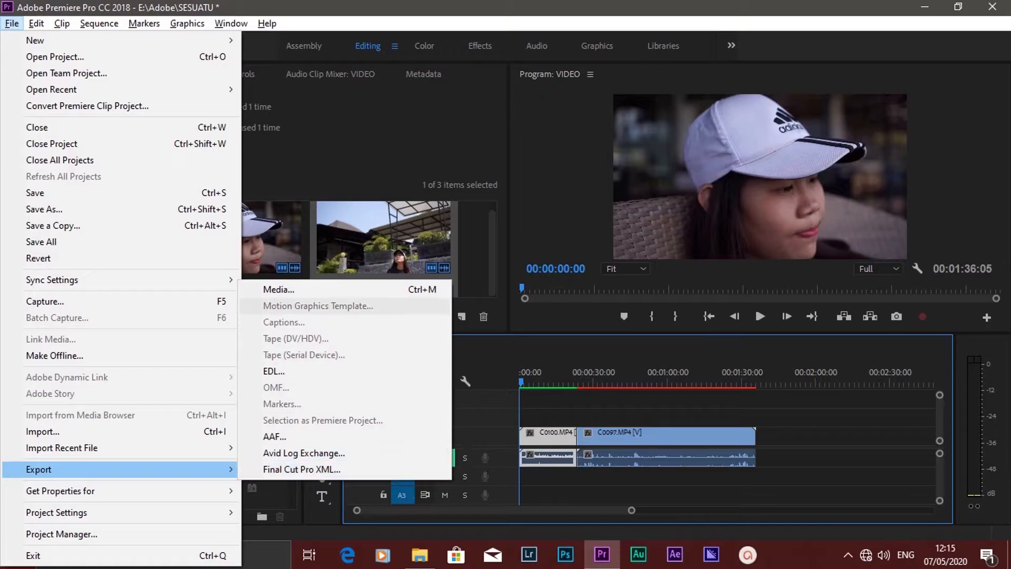
click(624, 409)
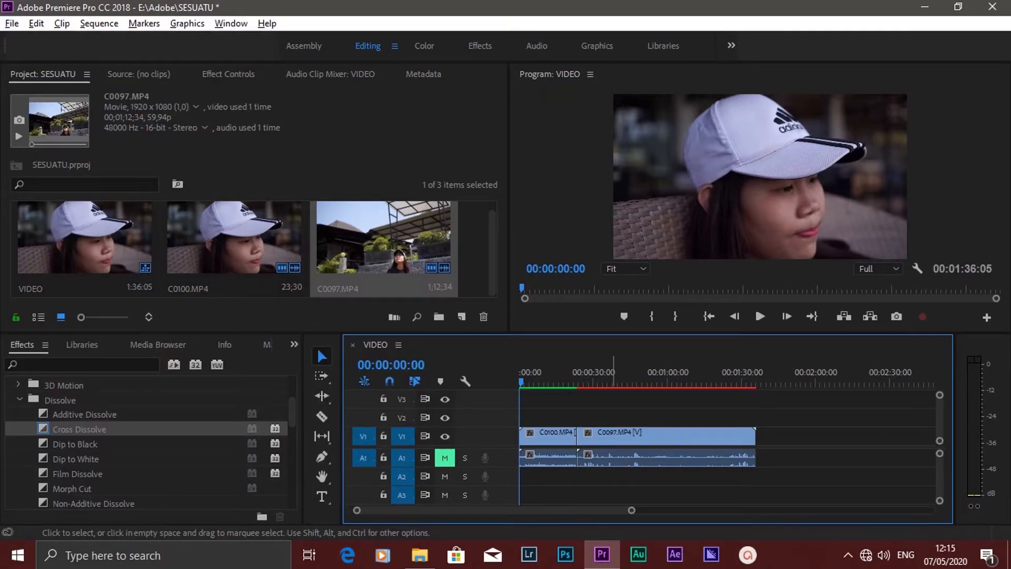
Step: Move the playhead to the end of the VIDEO sequence and open its media export settings
key(ctrl+m)
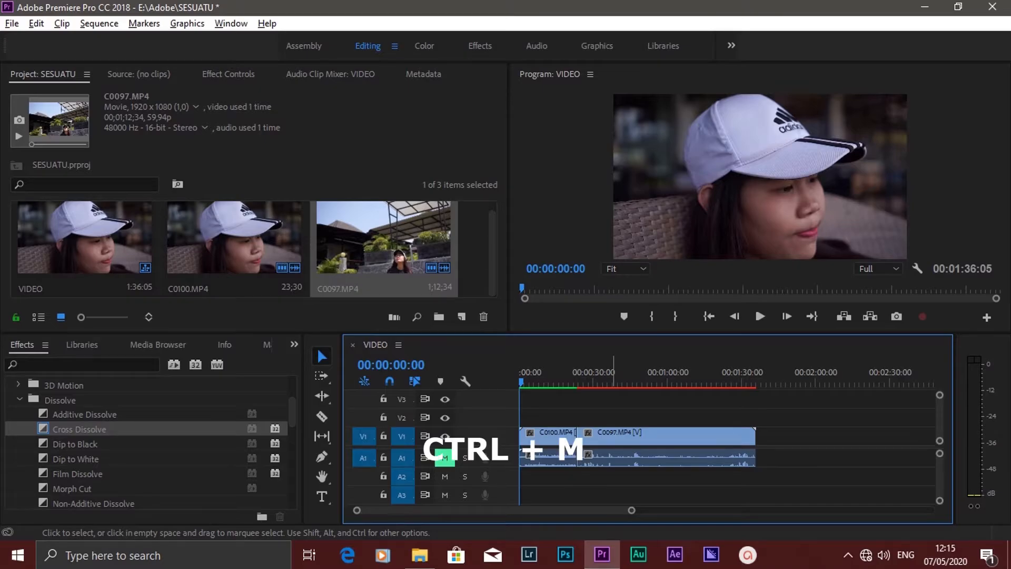
mouse_move(521, 380)
mouse_down()
mouse_move(755, 380)
mouse_move(519, 380)
mouse_up()
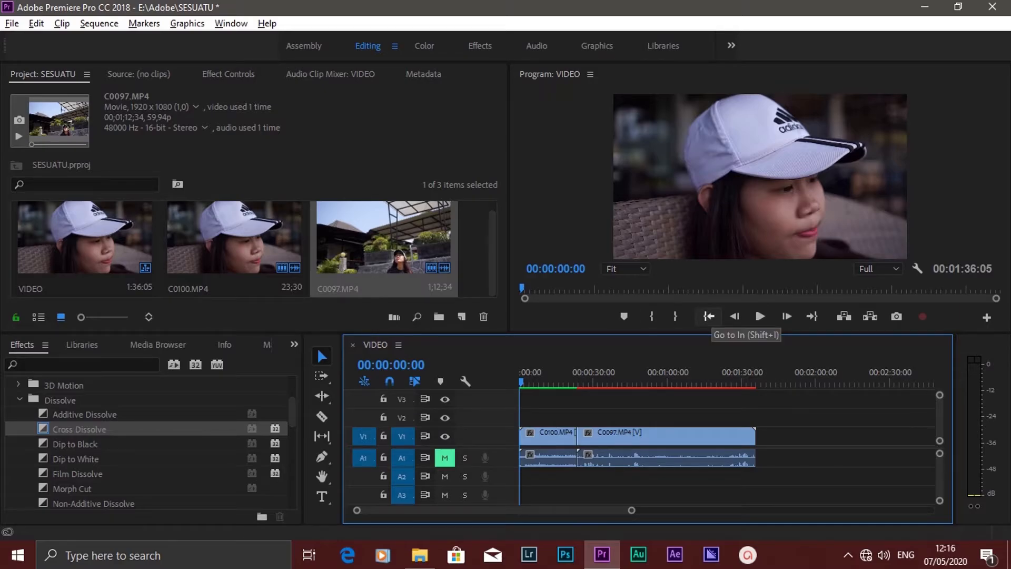
click(708, 316)
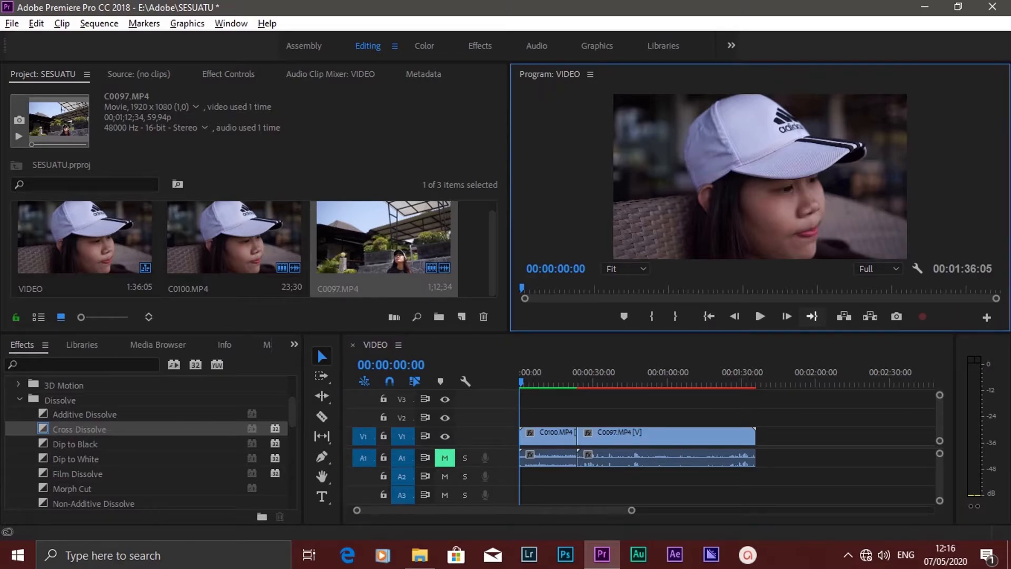
click(751, 410)
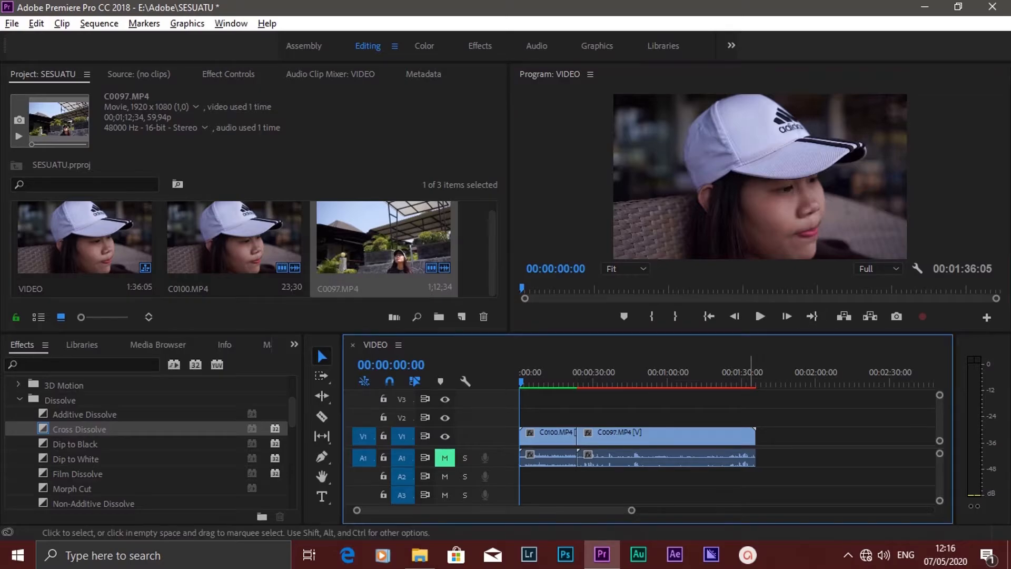
key(End)
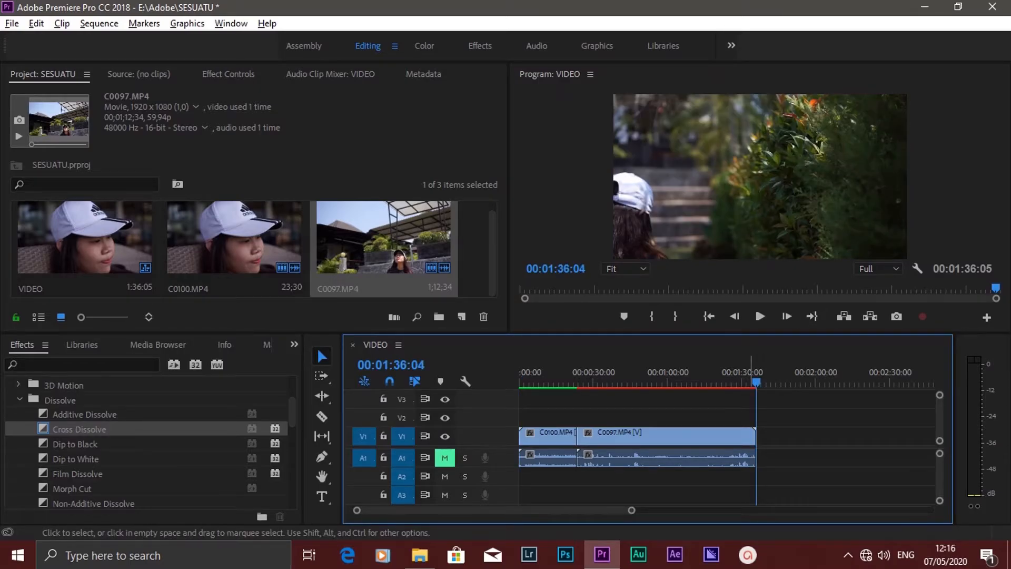
key(ctrl+m)
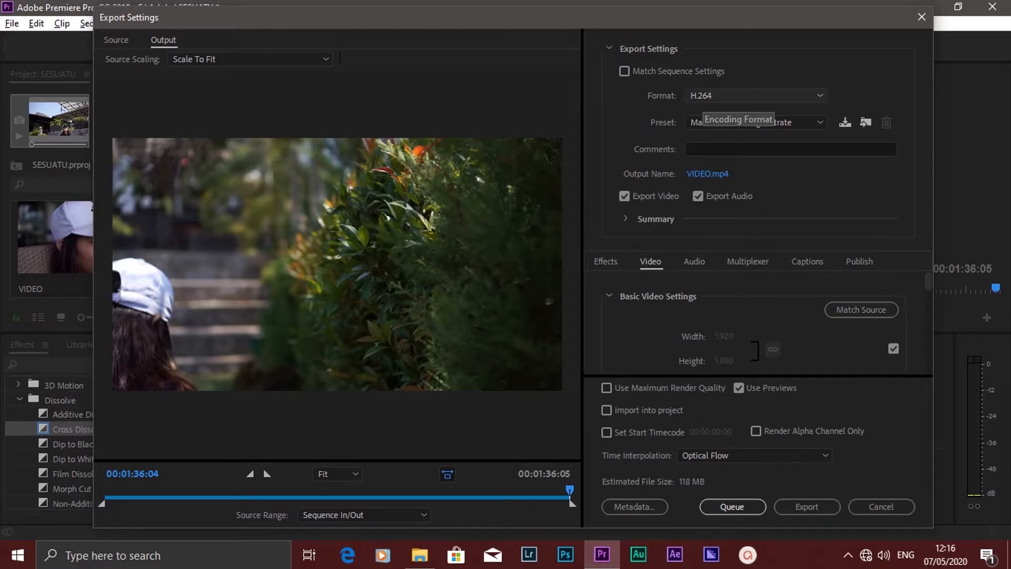
Step: Try the AVI export format and set the format back to H.264
click(704, 99)
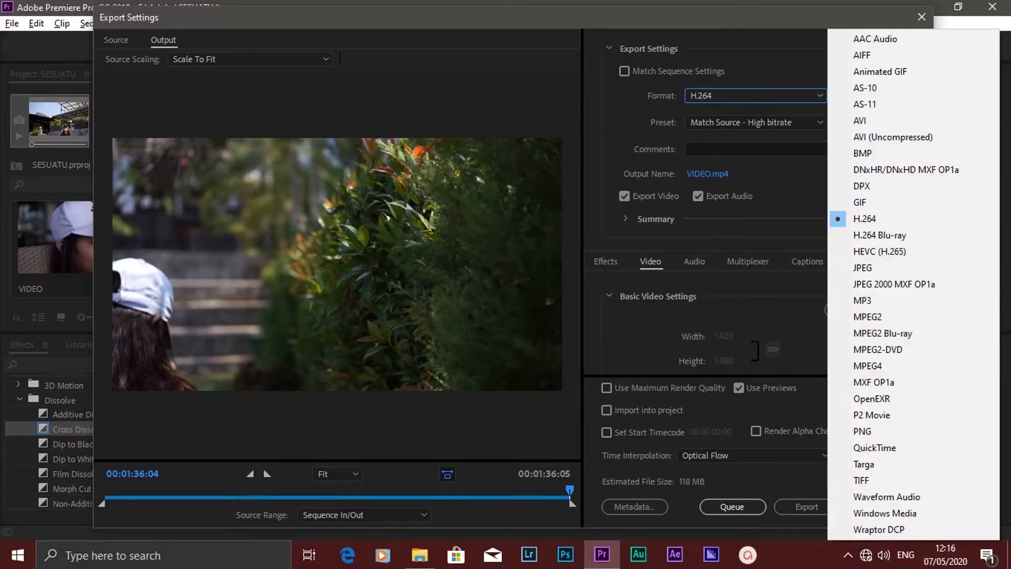
click(704, 99)
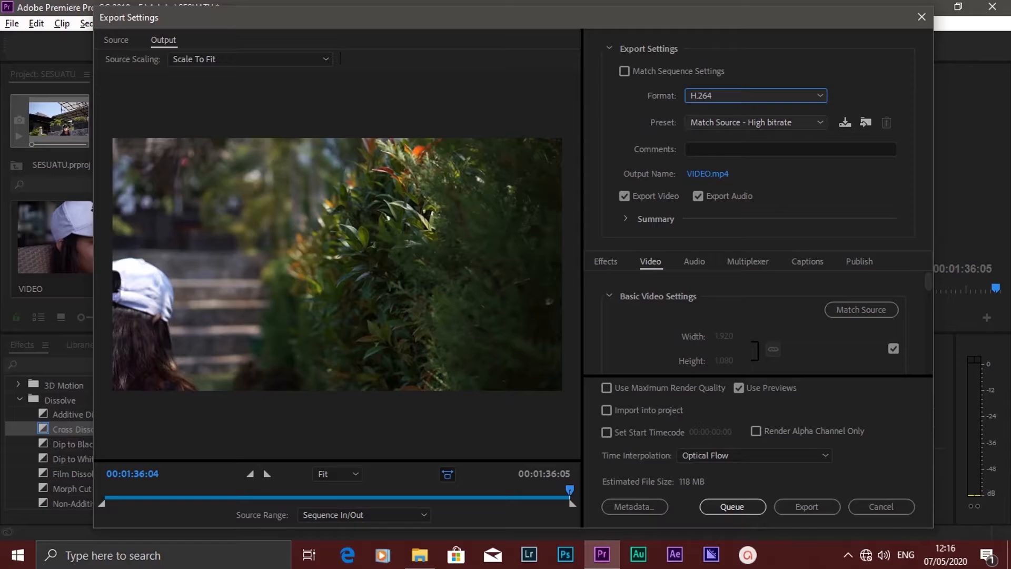
click(756, 96)
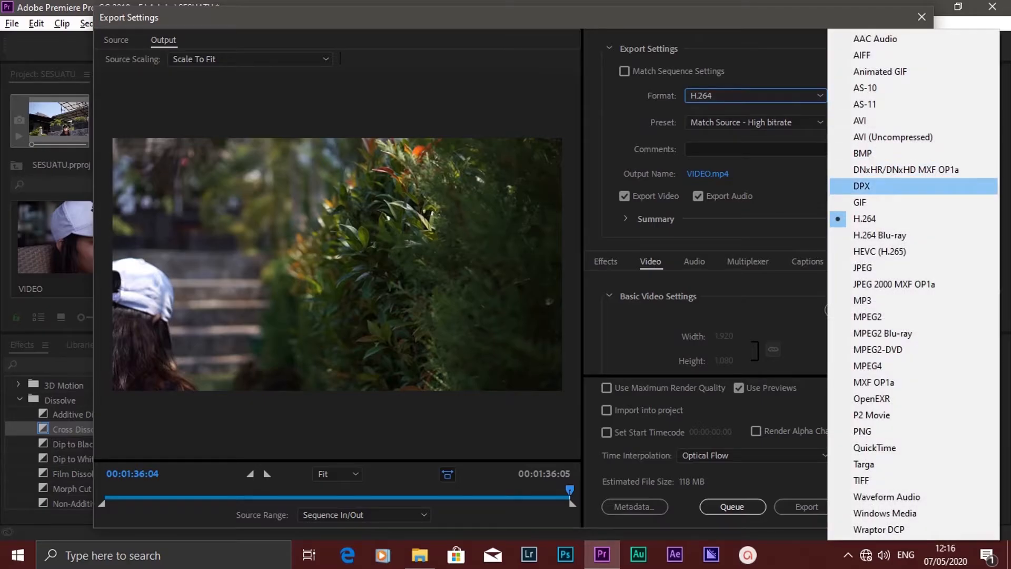
click(860, 121)
click(756, 96)
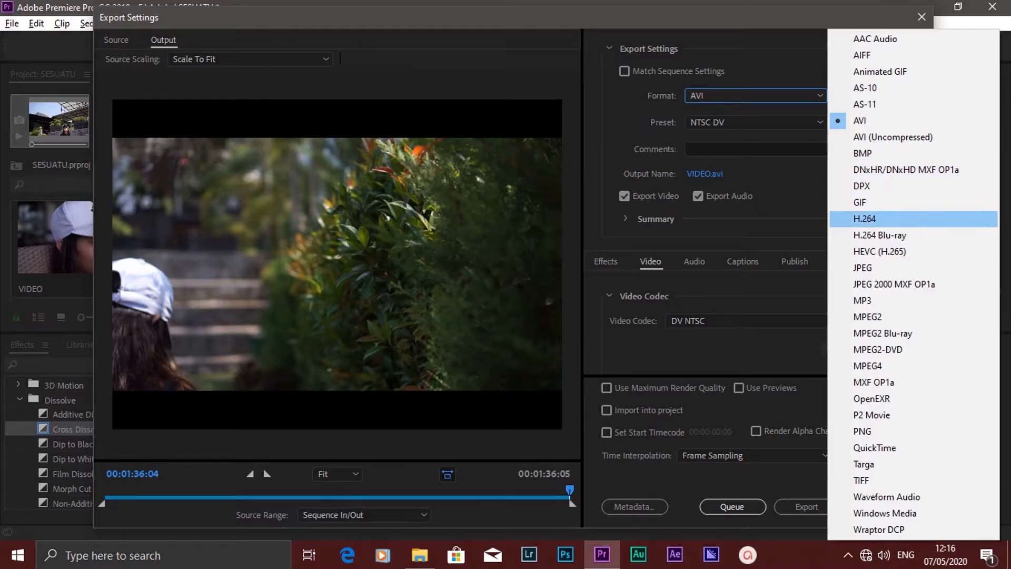
click(864, 218)
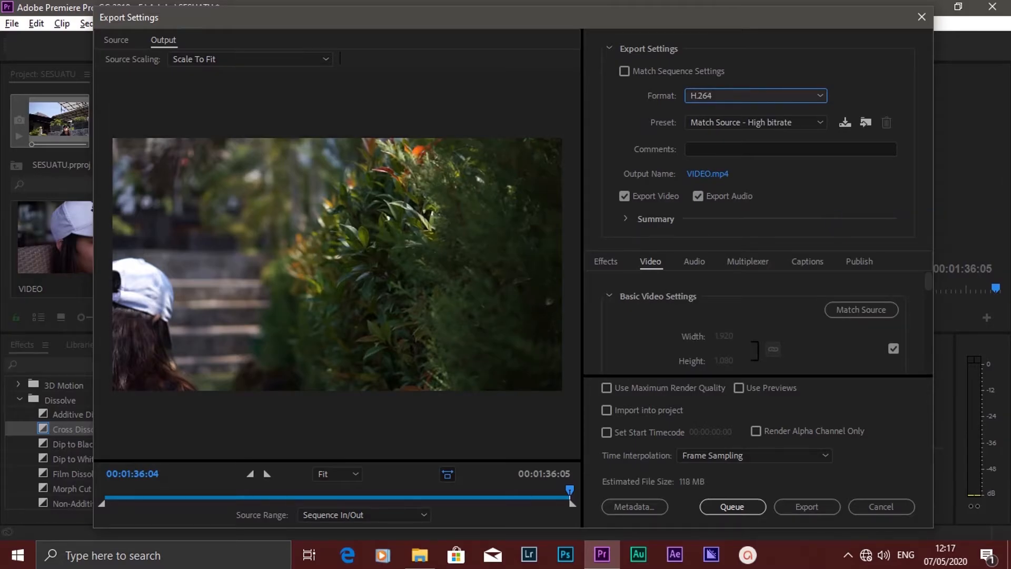
Step: Look through the available H.264 presets and the output file's save location without changing either
click(756, 122)
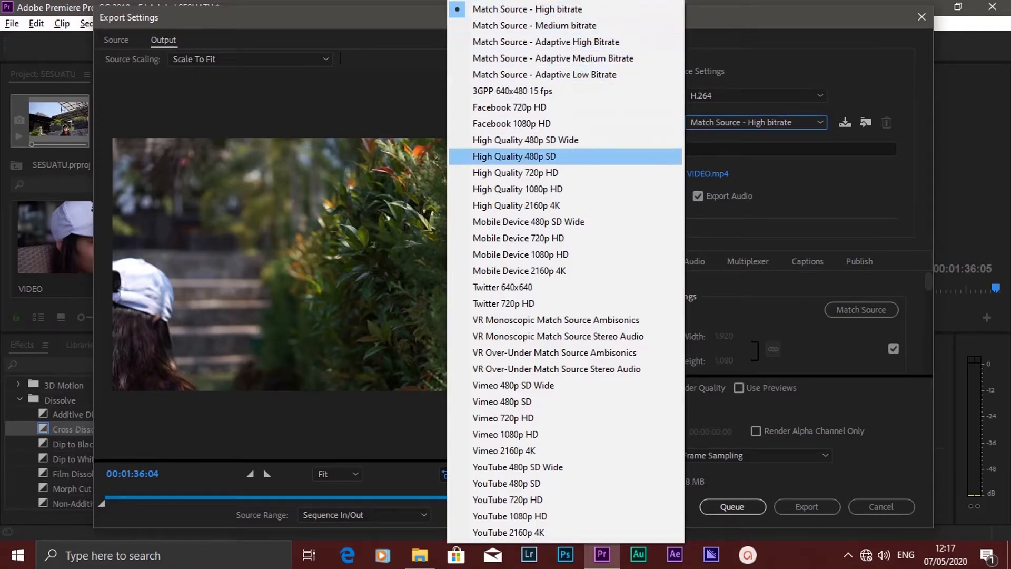
key(Escape)
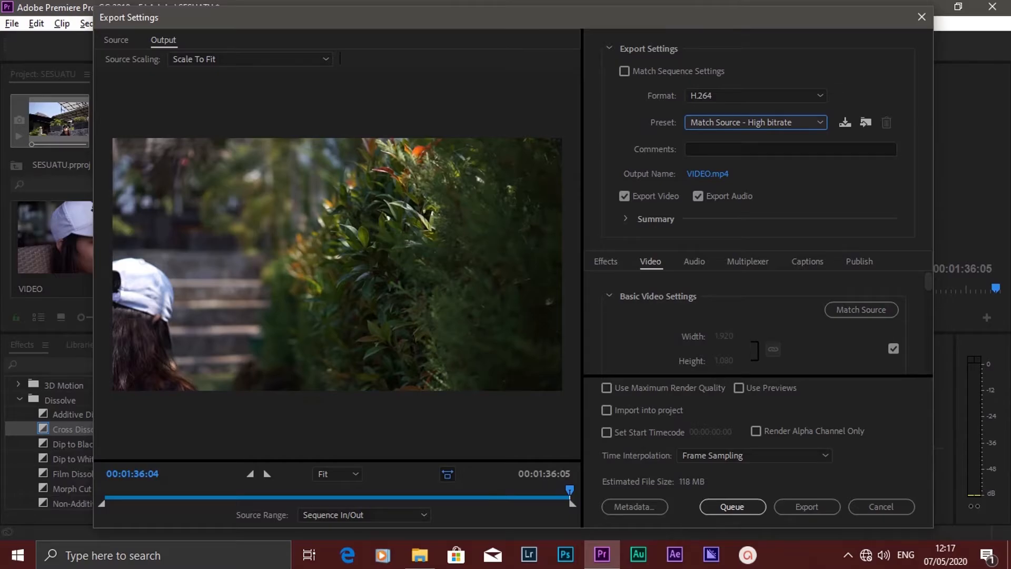
click(755, 122)
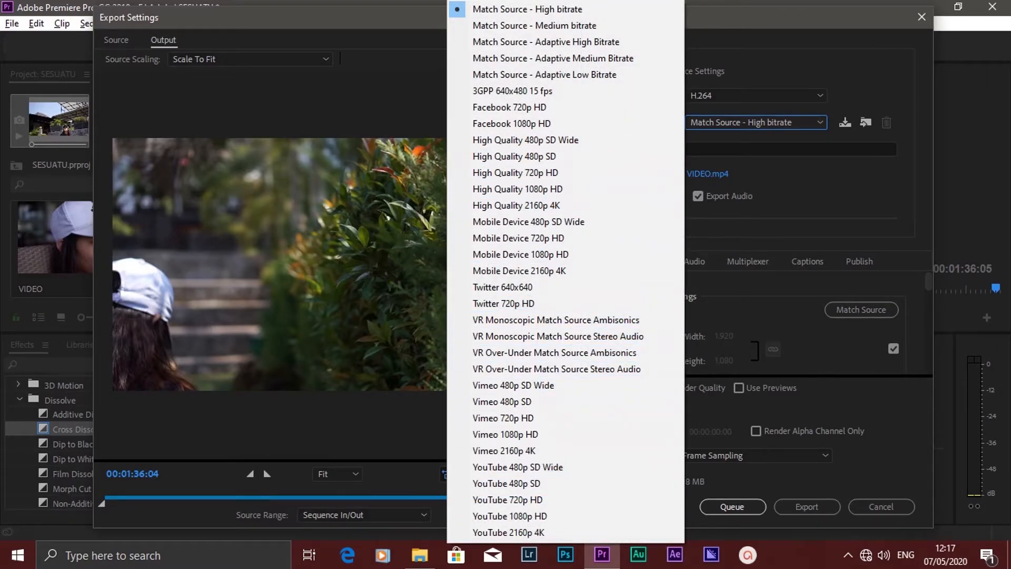
key(Escape)
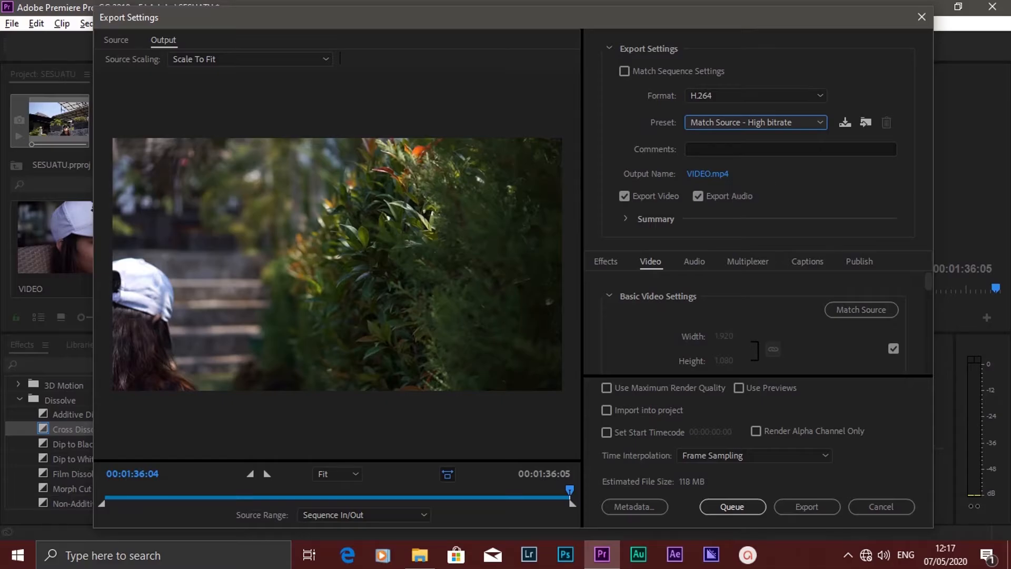
click(707, 173)
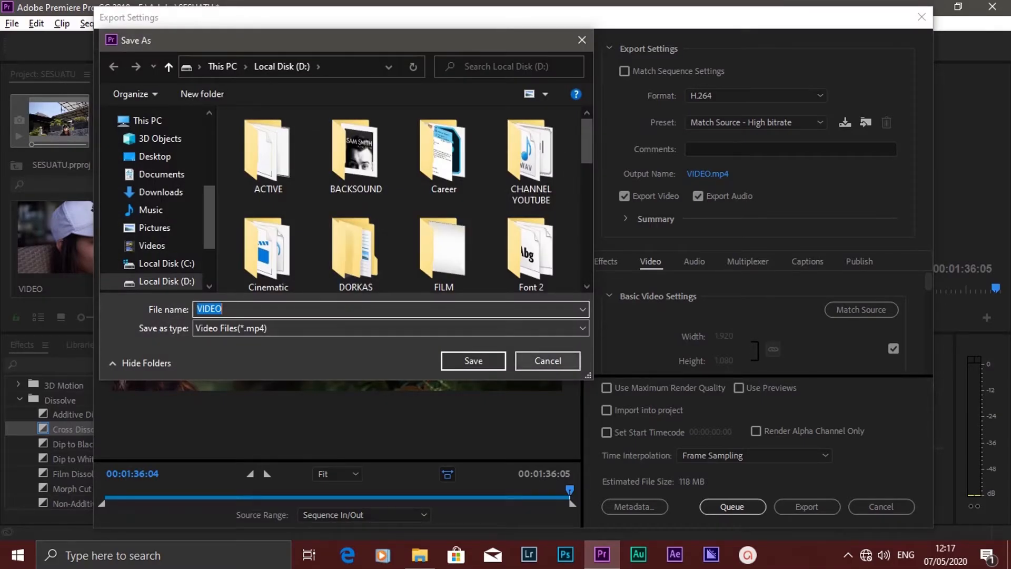
click(548, 361)
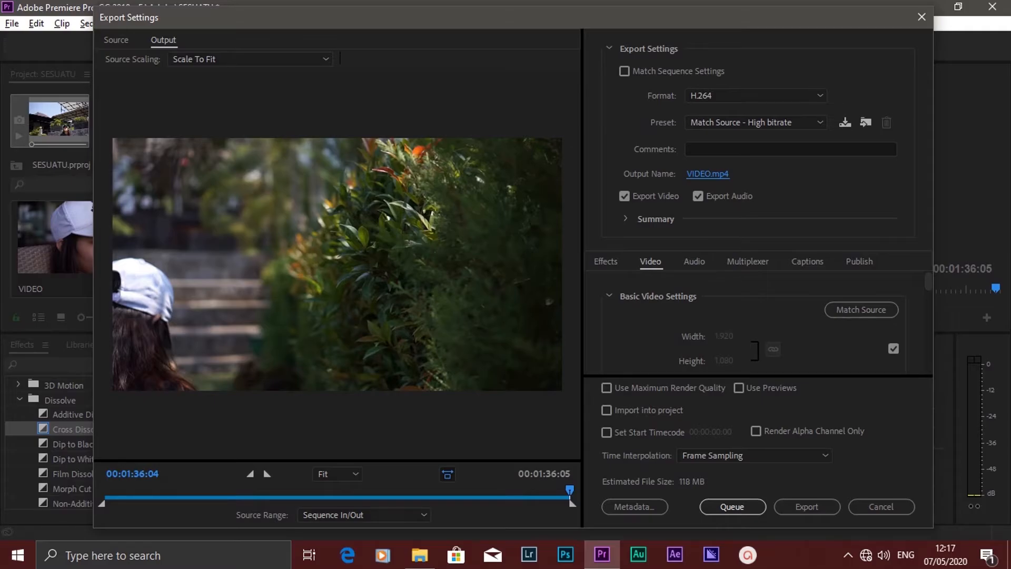
Step: Examine the export summary and the effects, video and audio settings of the H.264 export
click(625, 219)
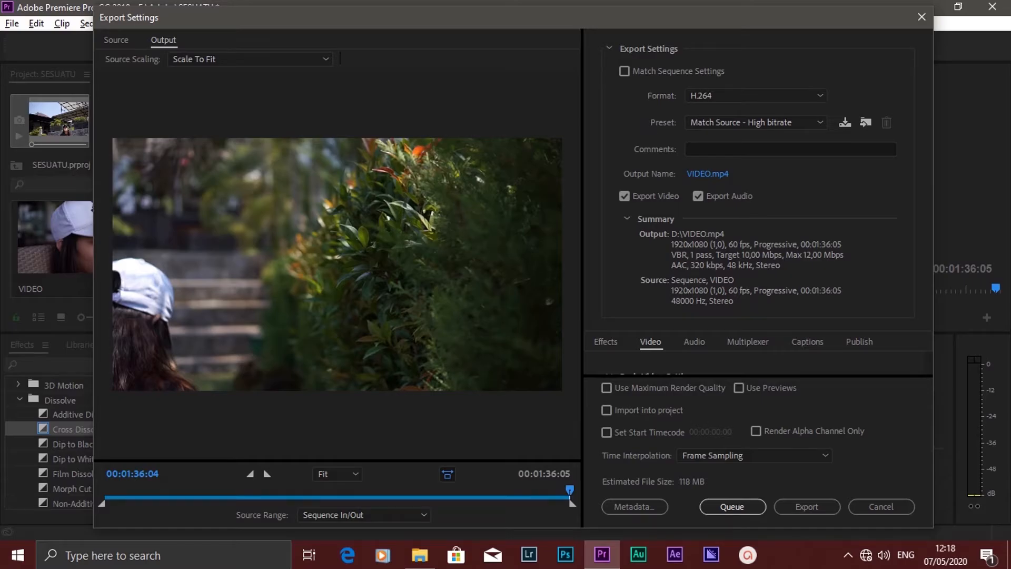
click(627, 219)
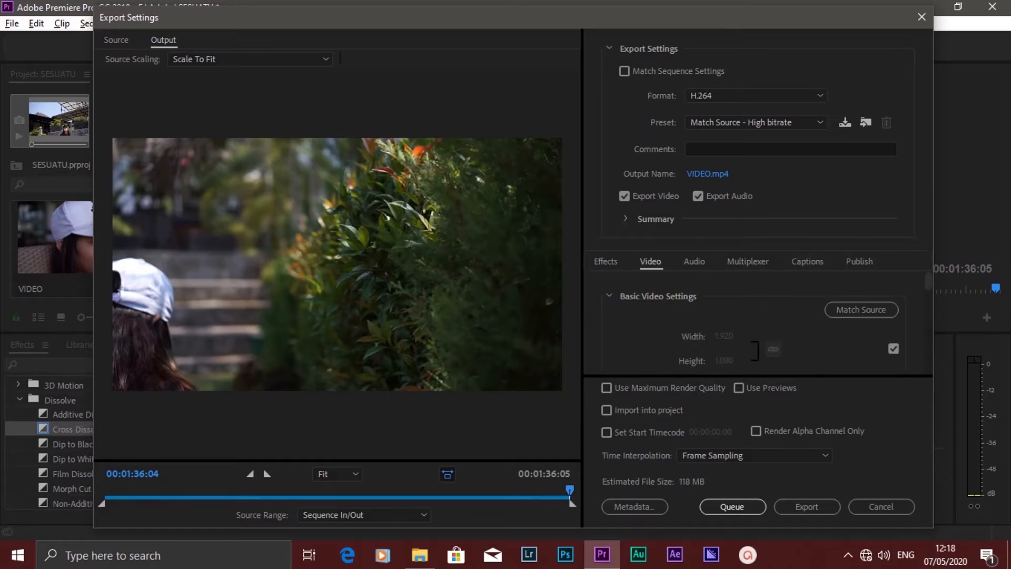
scroll(752, 321, down, 2)
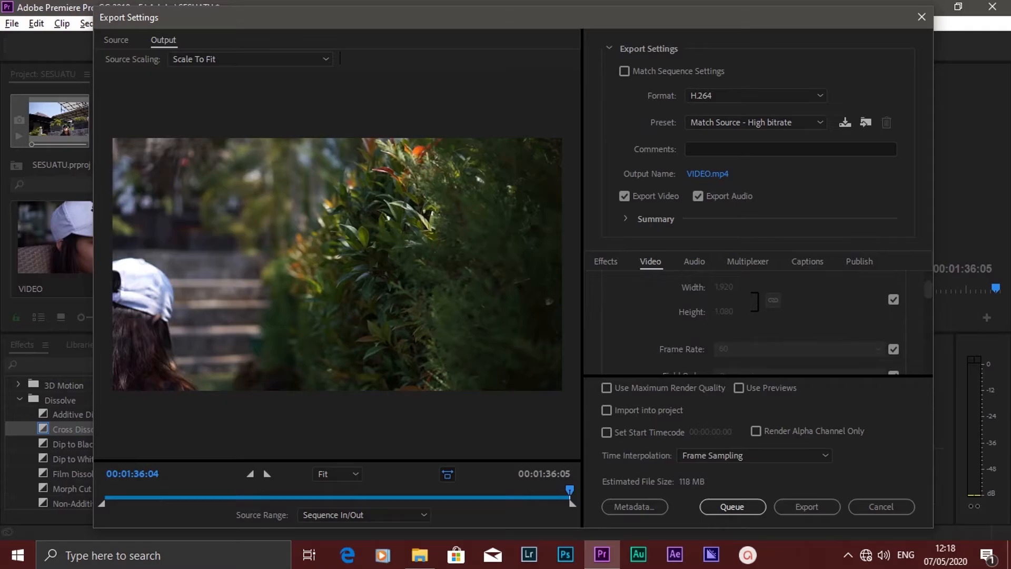
click(606, 262)
click(650, 262)
click(694, 261)
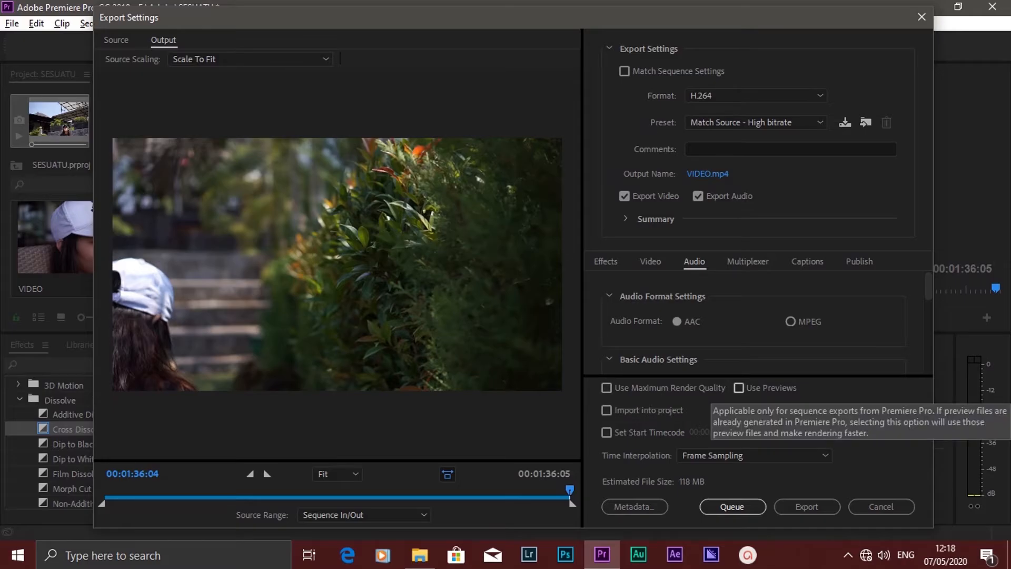
Step: Enable Use Previews for the export and set Time Interpolation to Optical Flow
click(739, 387)
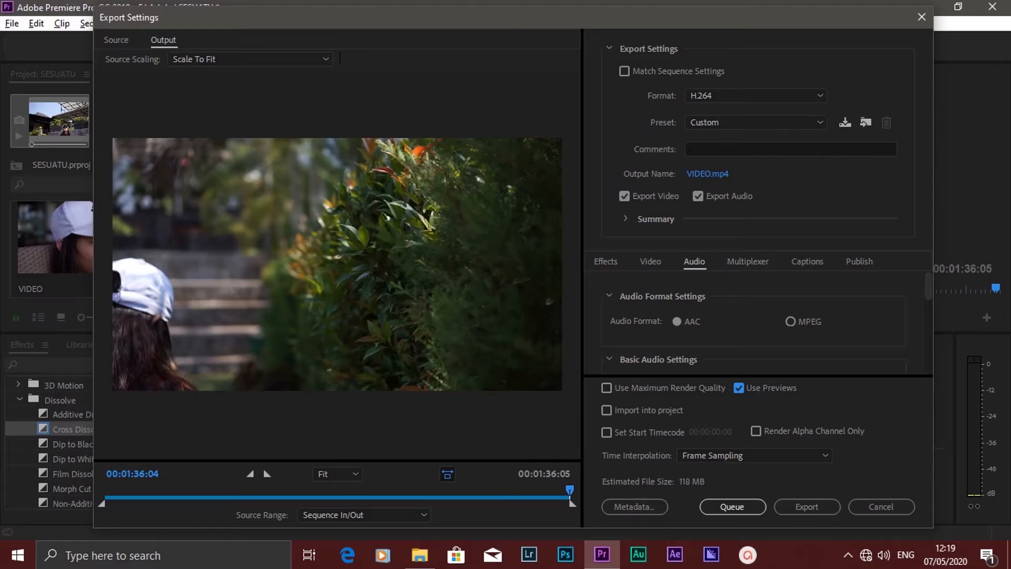
click(739, 388)
click(739, 388)
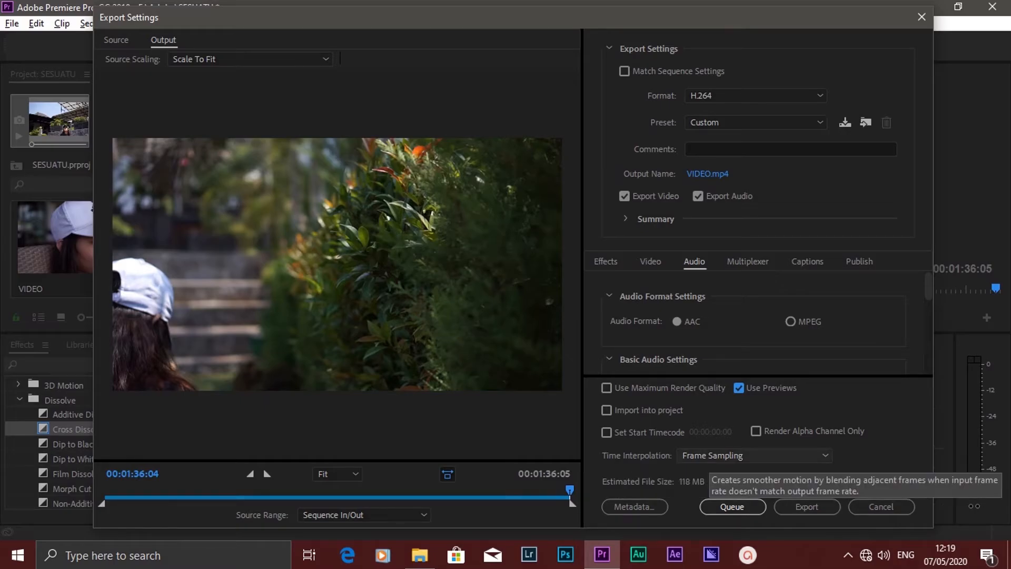
click(753, 454)
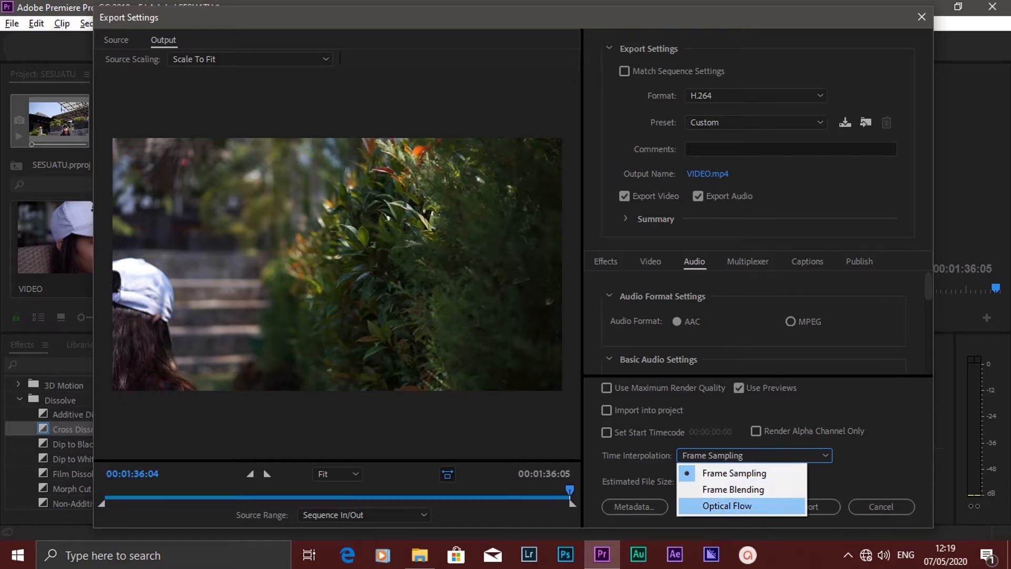
click(726, 505)
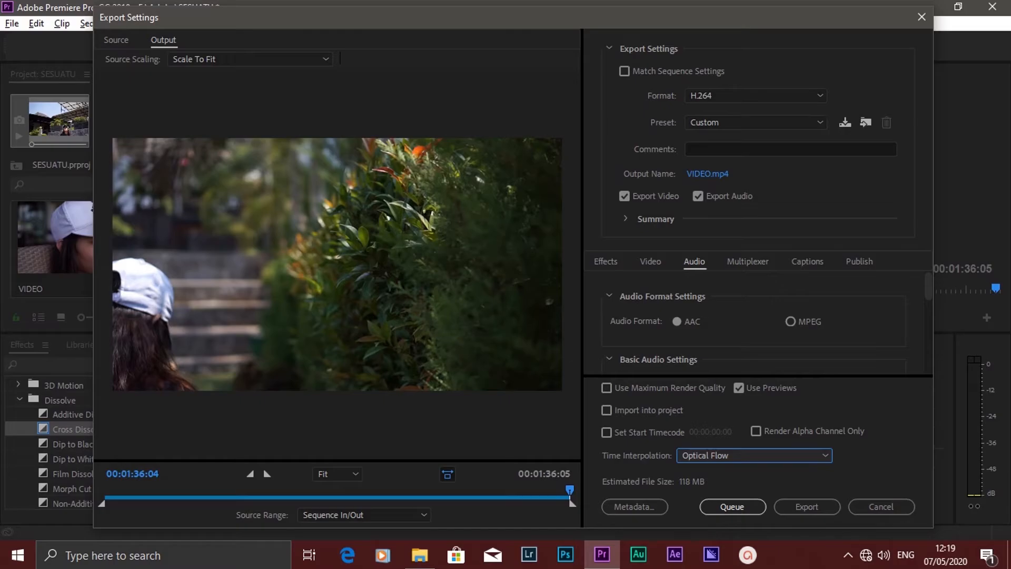
click(754, 456)
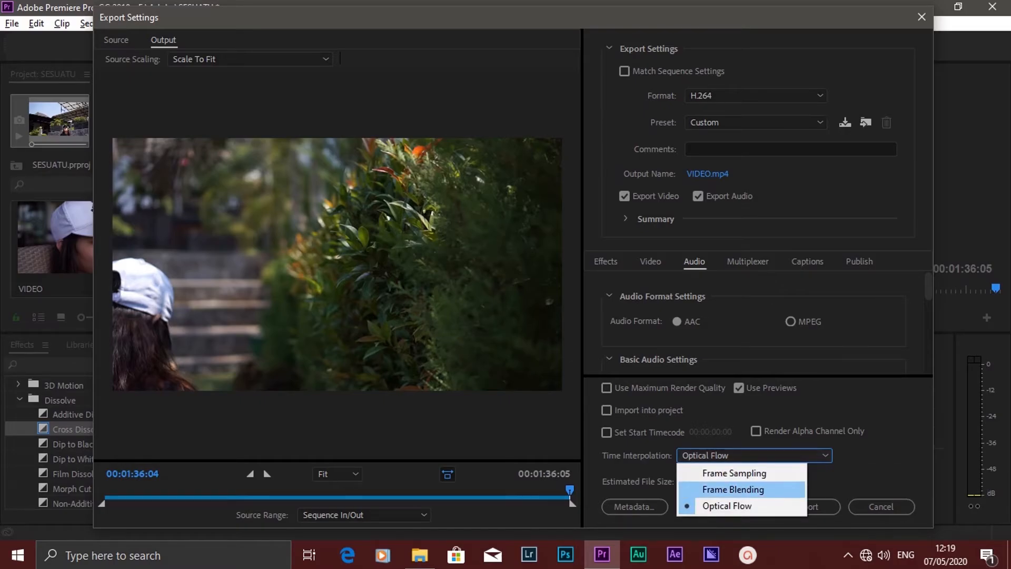
click(726, 505)
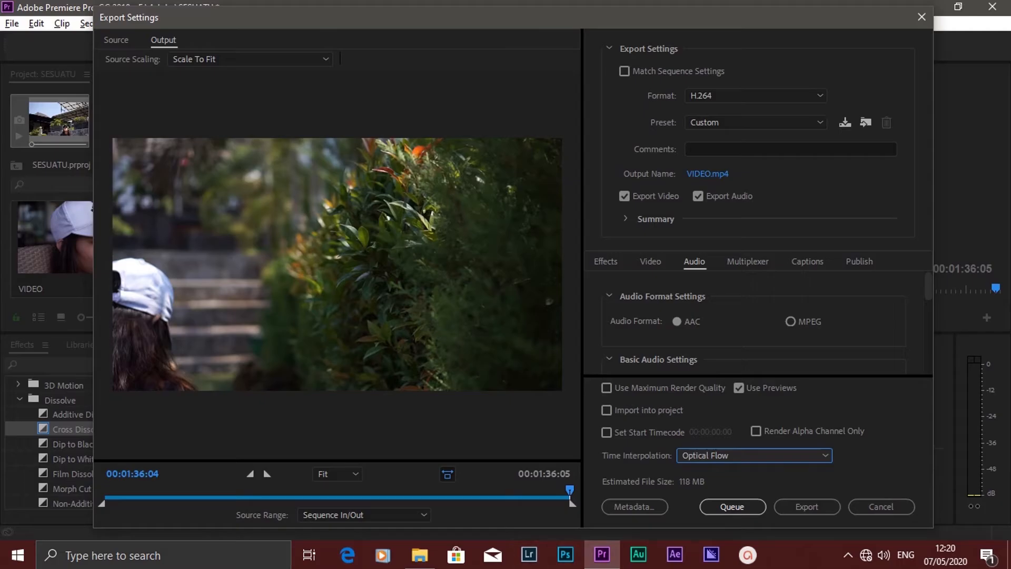
Step: Try shortening the export range to about 00:01:12:28 and extend it back to the sequence end at 00:01:36:05
drag(569, 490, 457, 503)
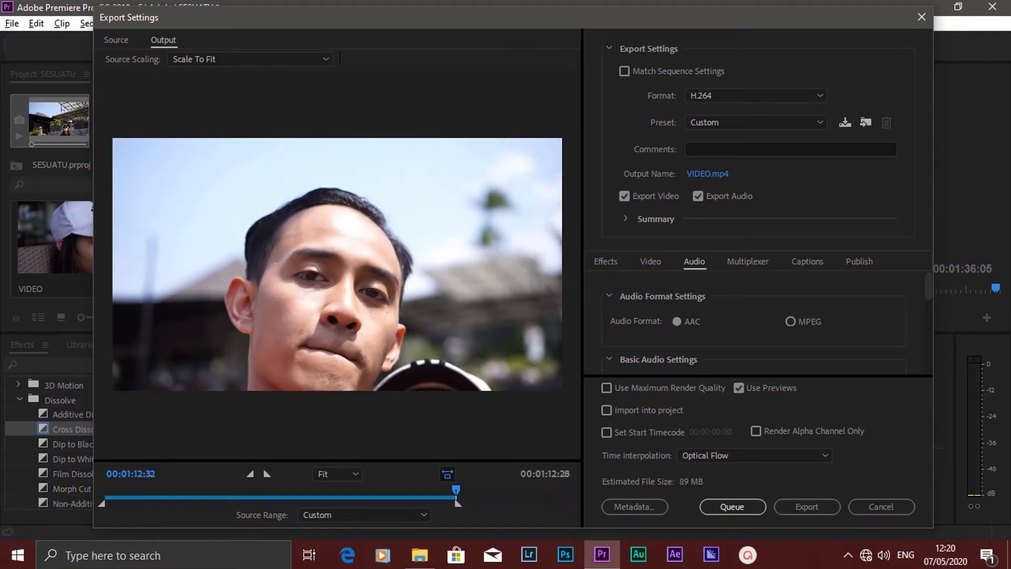
drag(458, 503, 584, 503)
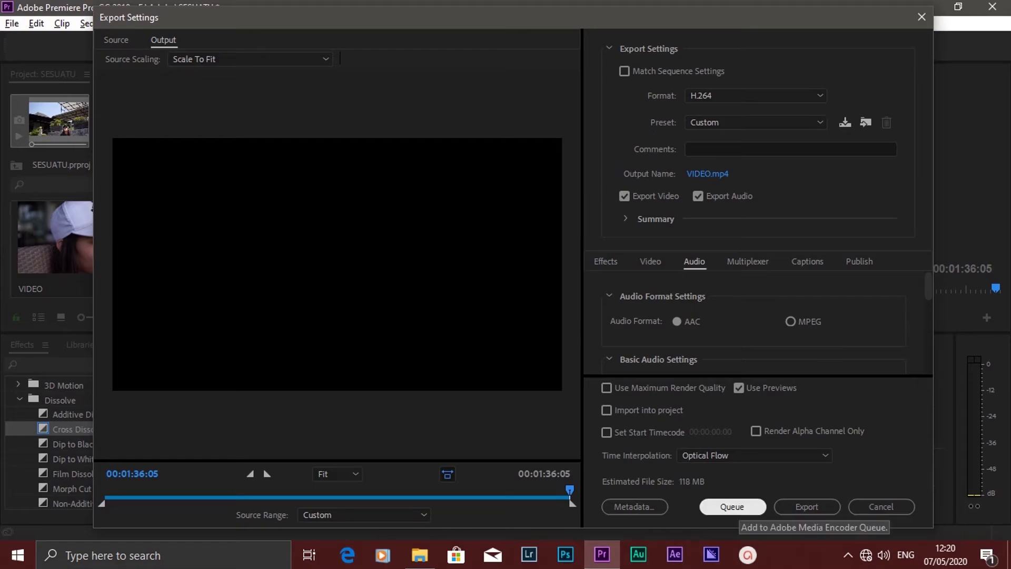
Step: Send the VIDEO export to the Adobe Media Encoder queue and start encoding it there
click(732, 506)
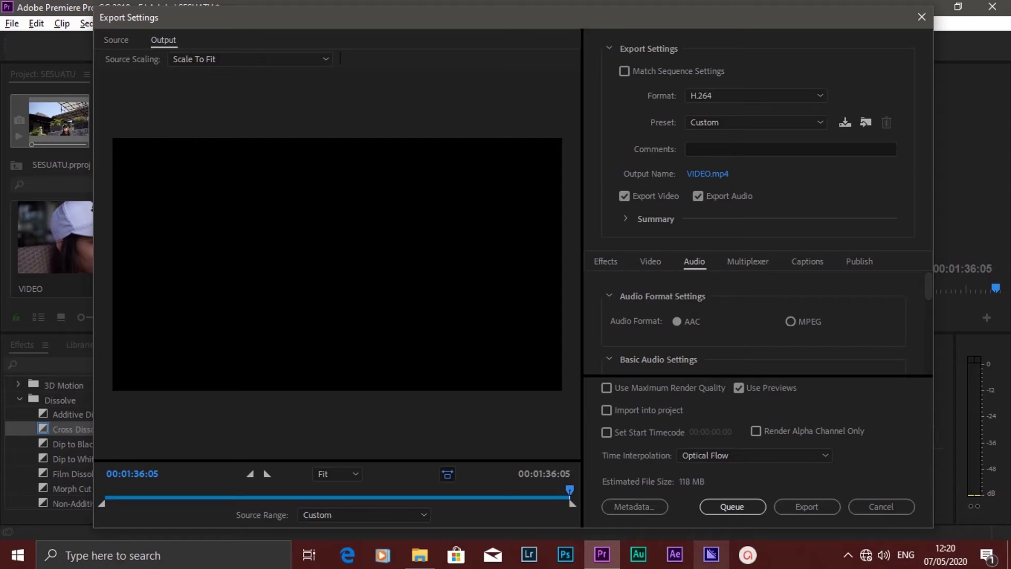
right_click(710, 554)
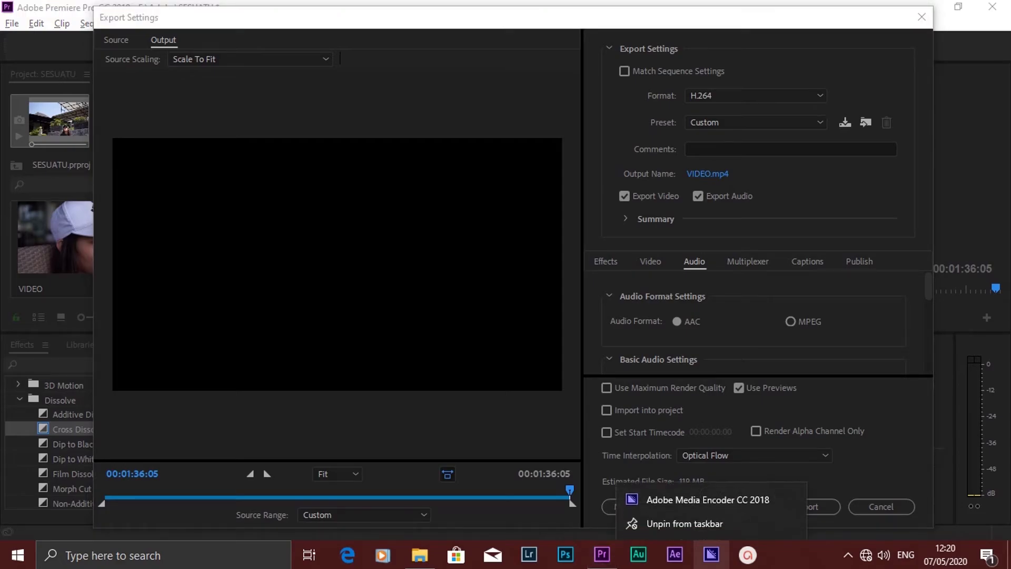
click(703, 499)
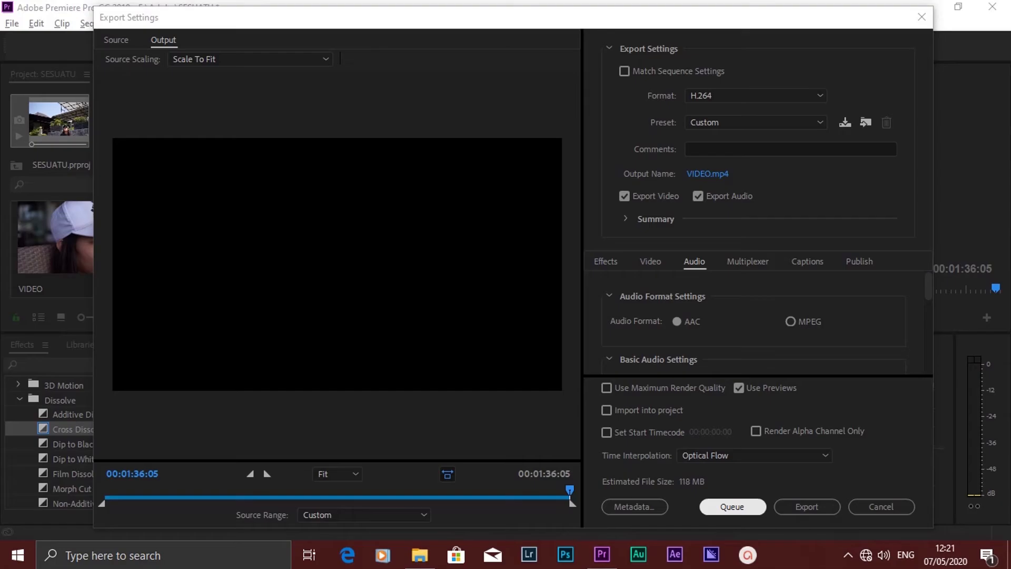
click(732, 506)
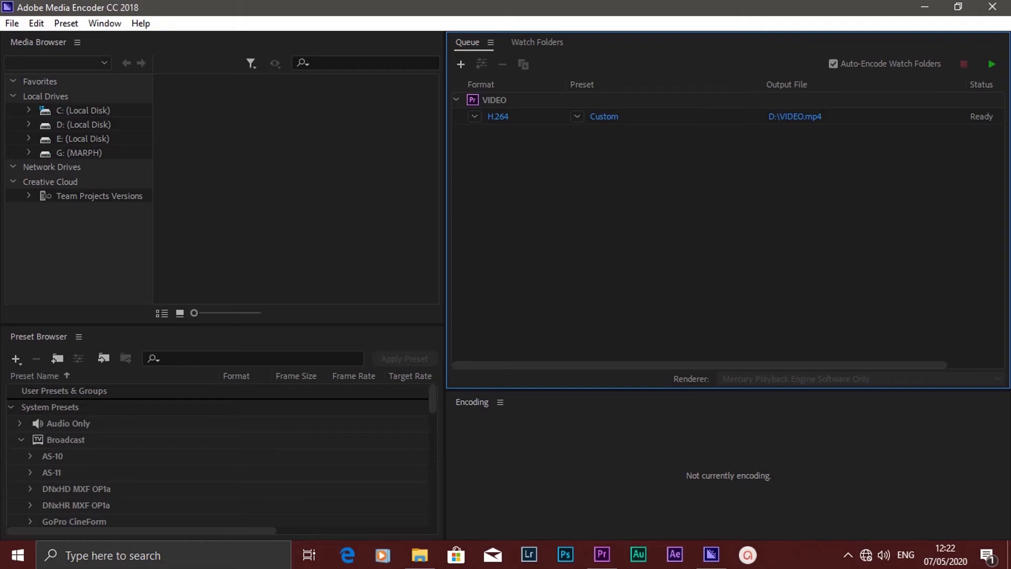
click(701, 116)
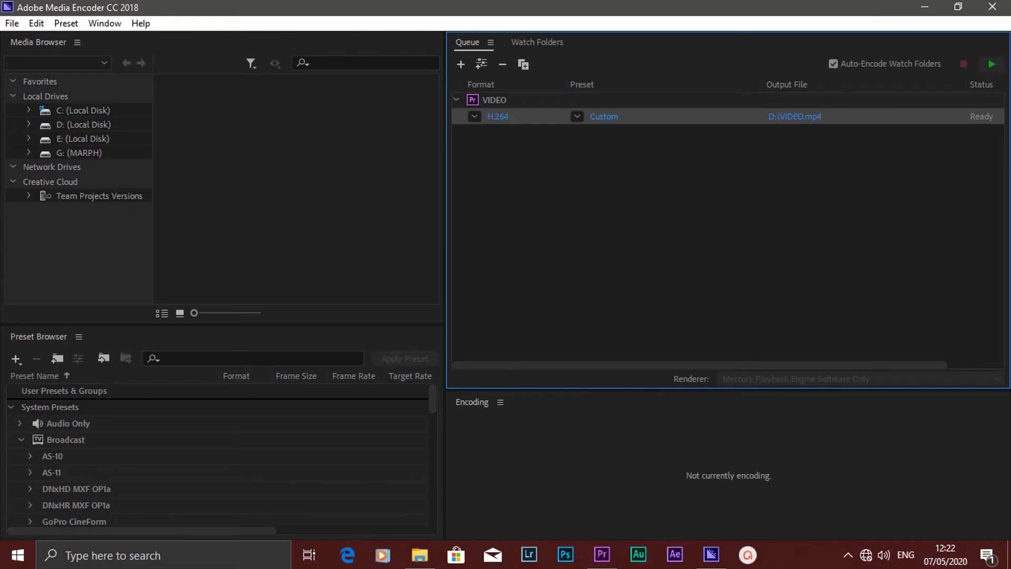
click(991, 64)
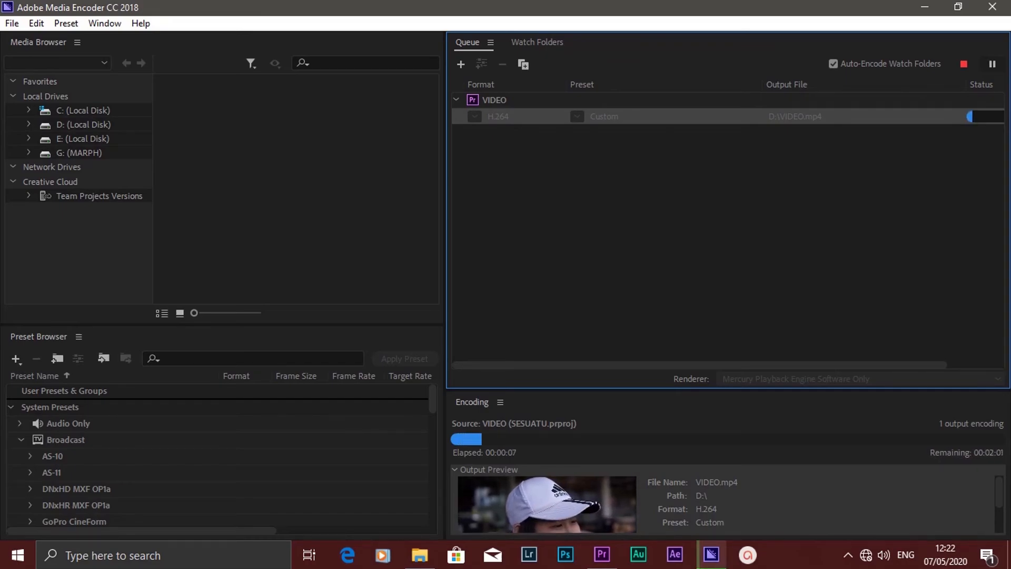
Step: Switch to Premiere Pro and try exporting the VIDEO sequence directly to VIDEO.mp4 with the existing H.264 settings
click(601, 554)
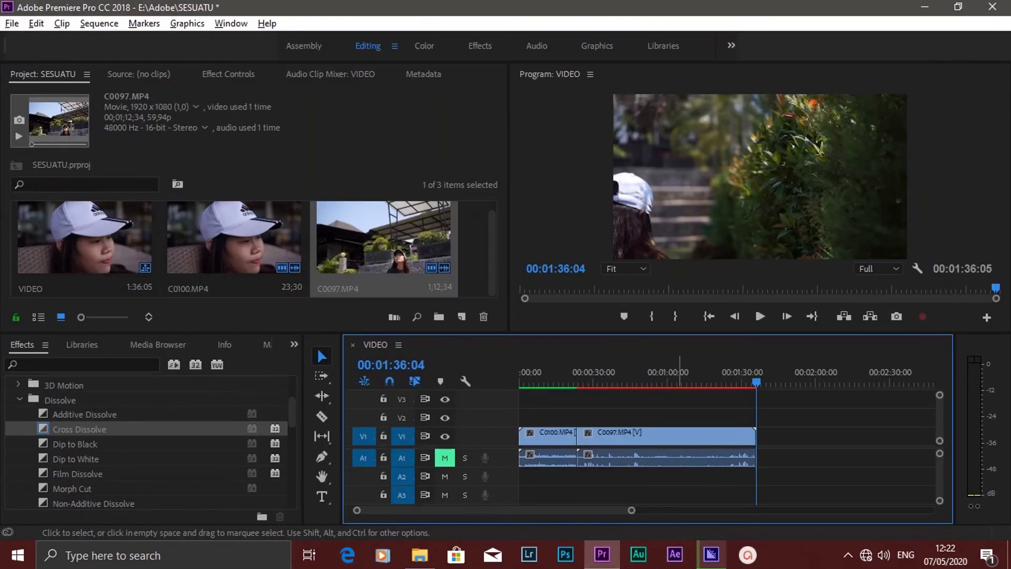
key(ctrl+m)
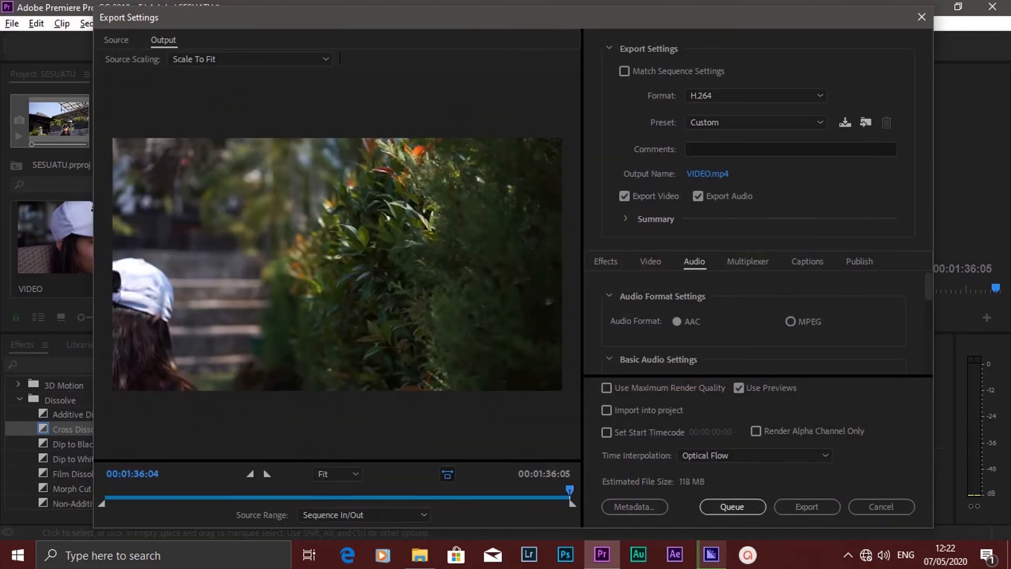
key(Return)
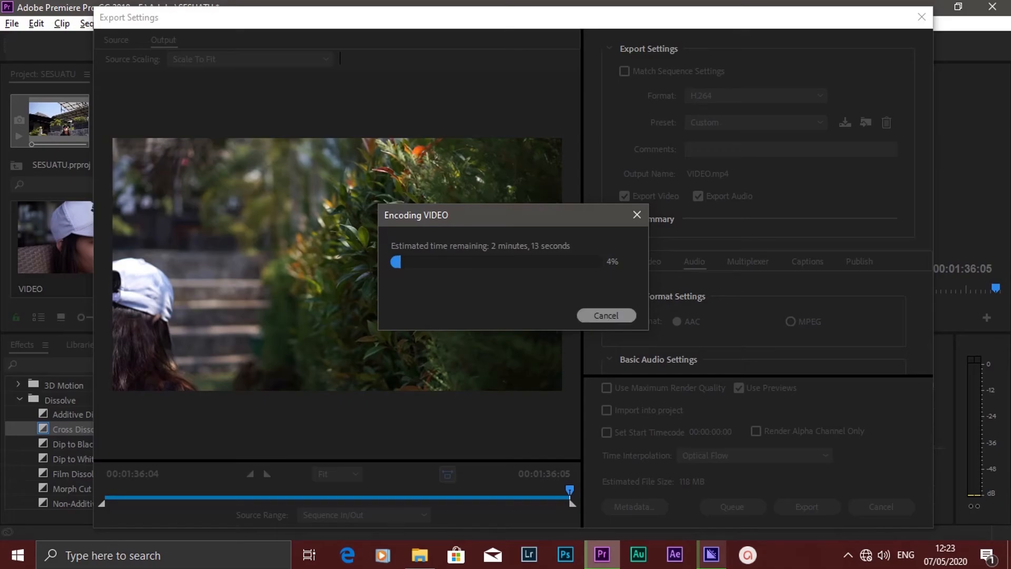
key(Escape)
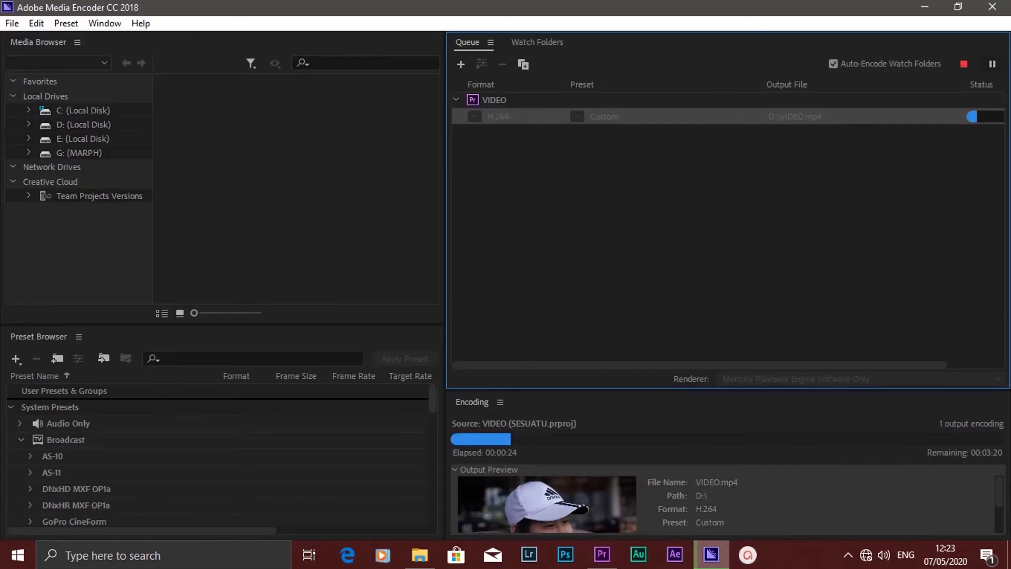
Step: Return to Premiere Pro, save the SESUATU project and clear the clip selection in the project bin
click(602, 554)
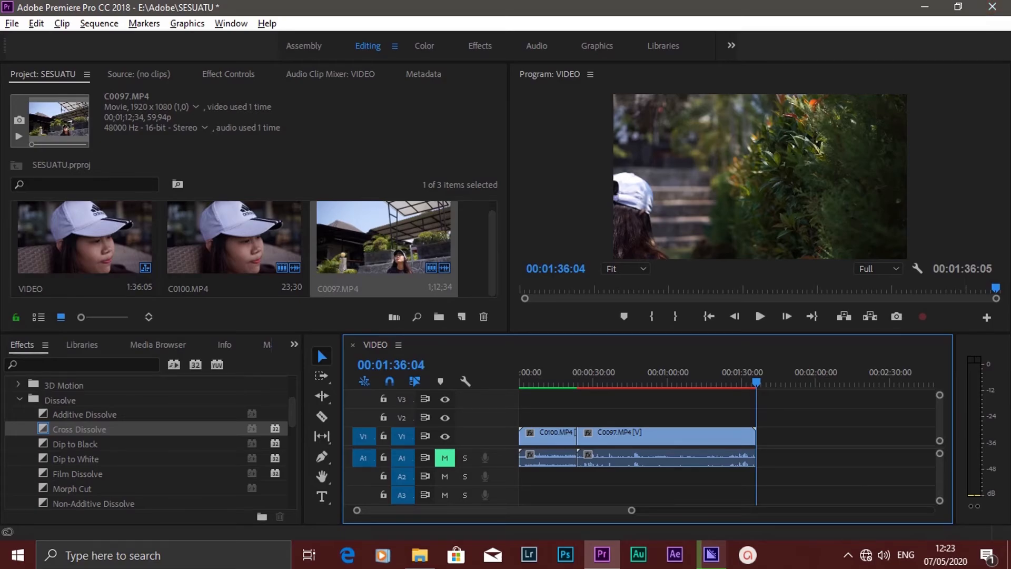
key(ctrl+s)
click(12, 23)
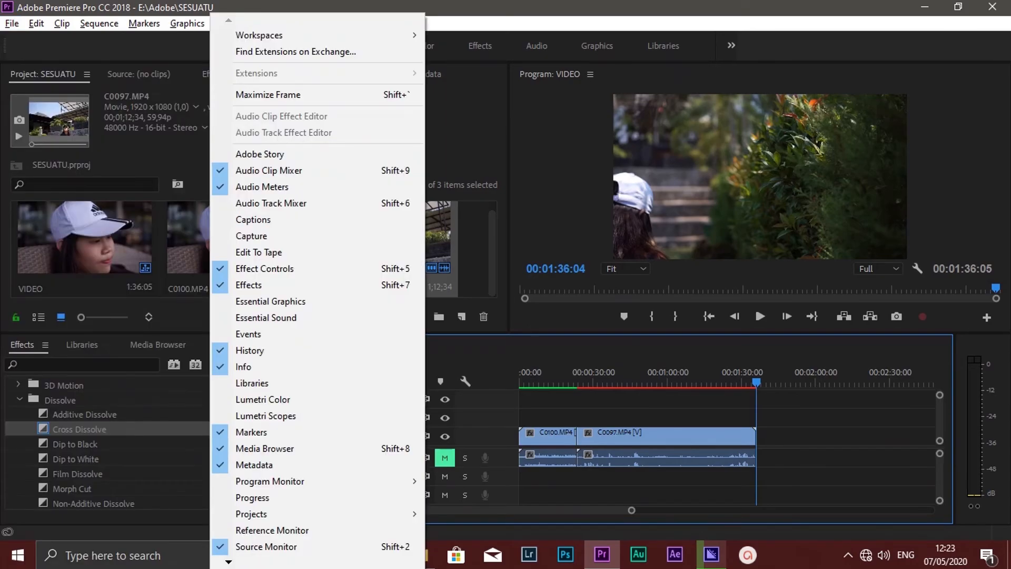
click(231, 23)
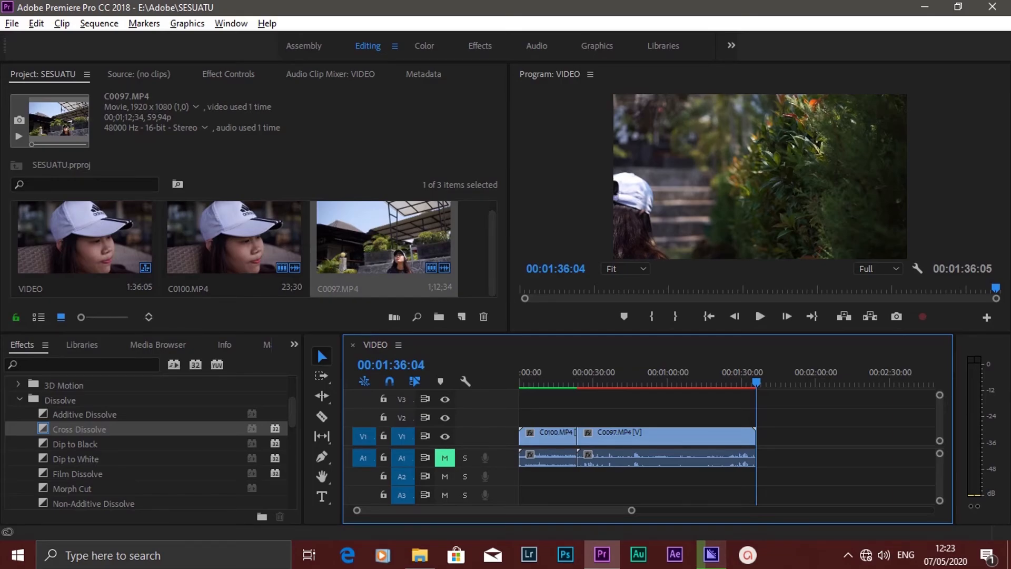
click(473, 249)
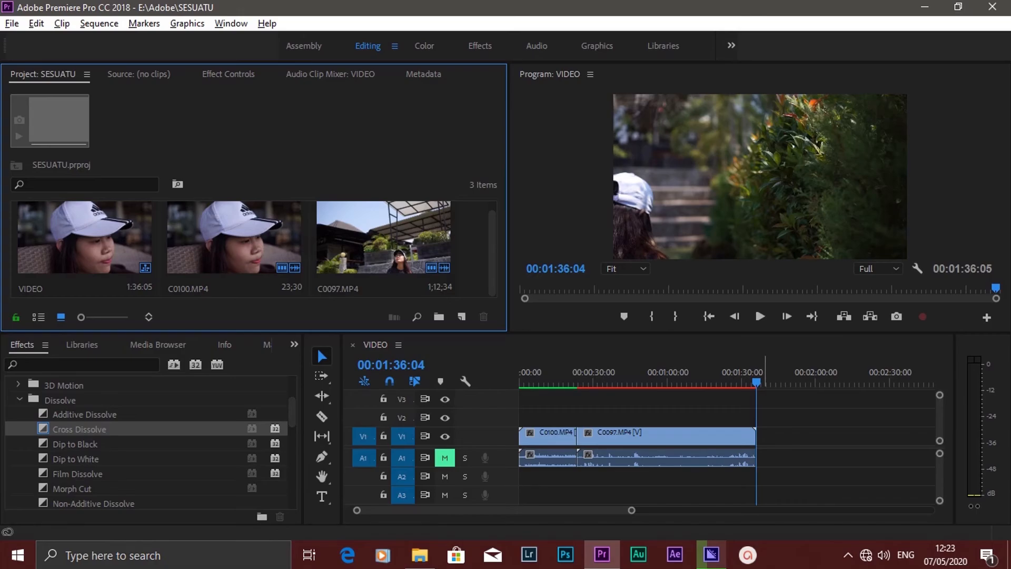
Step: Check the encoding progress of VIDEO in Adobe Media Encoder and switch back to Premiere Pro
click(711, 554)
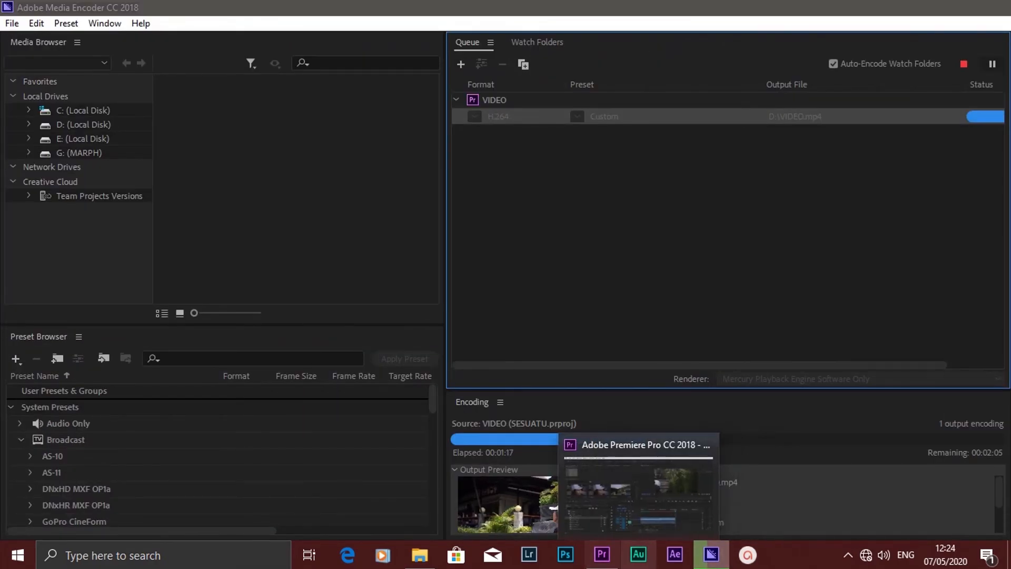
click(601, 554)
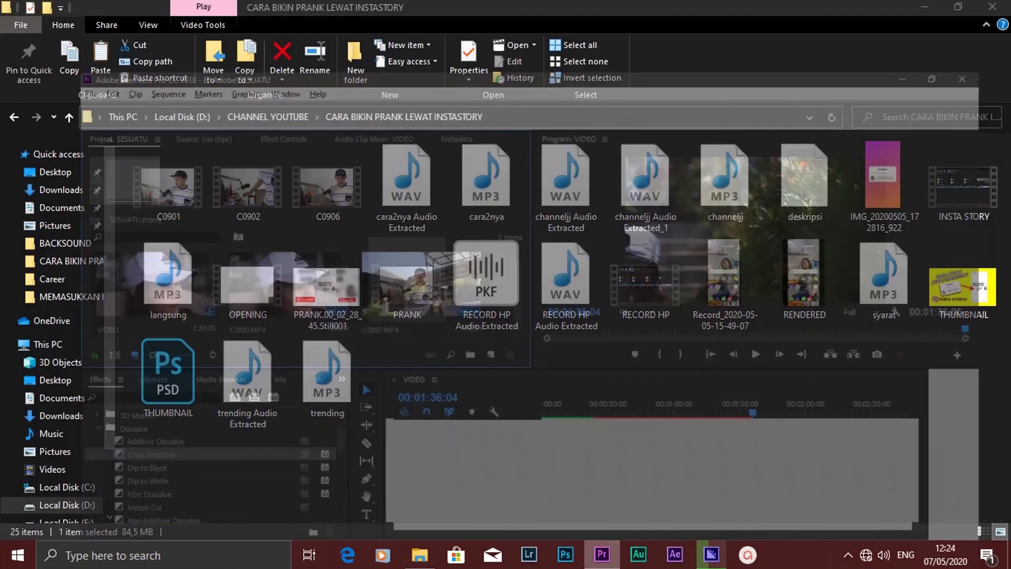